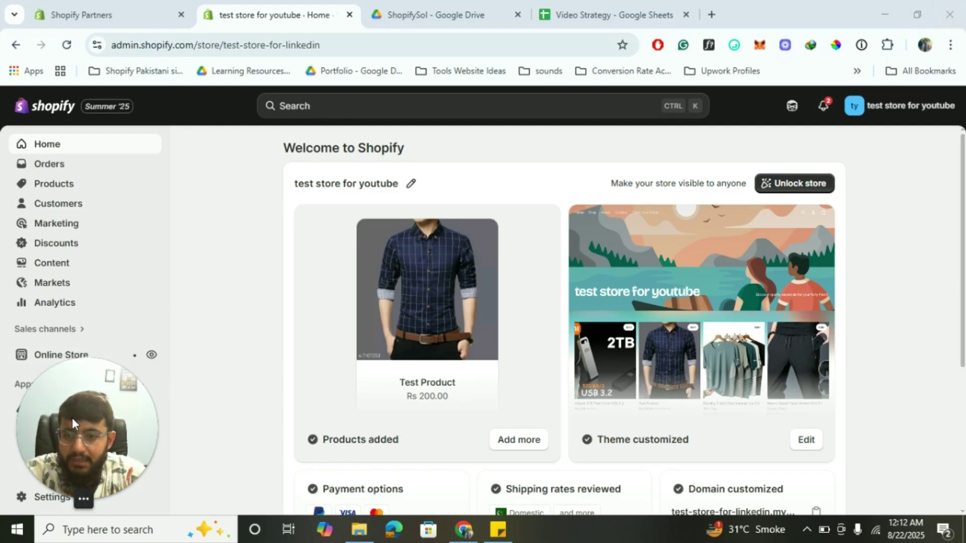
Step: Open the live storefront and go to its customer sign-in page
left_click(151, 357)
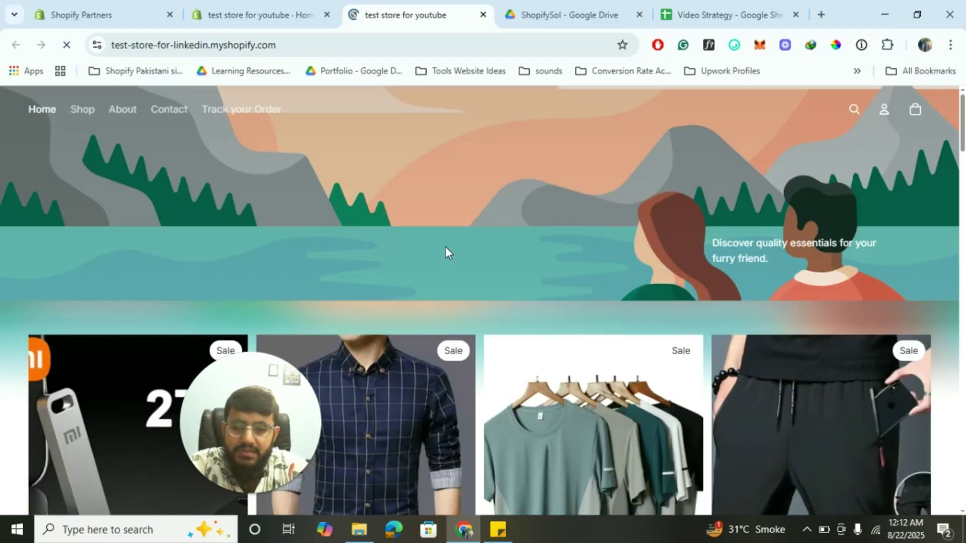
left_click(884, 112)
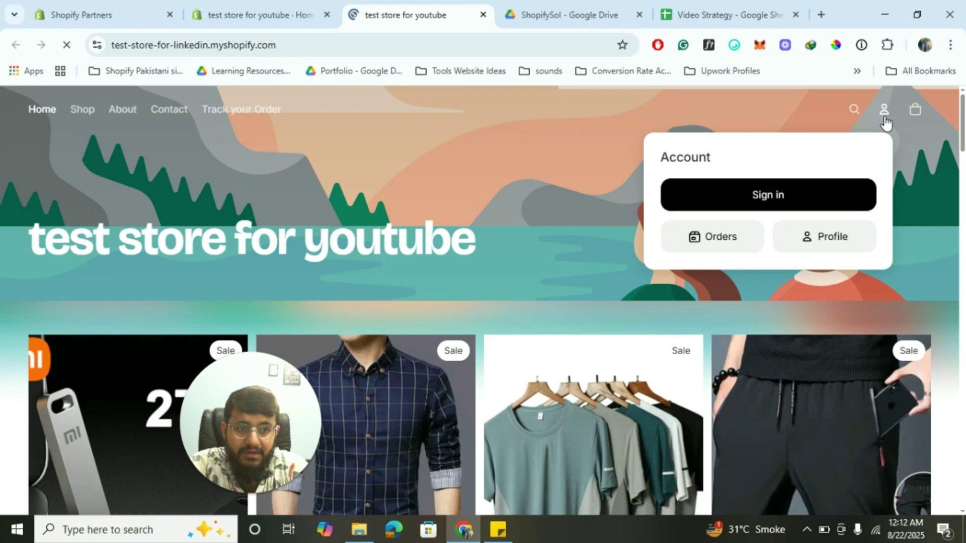
left_click(778, 192)
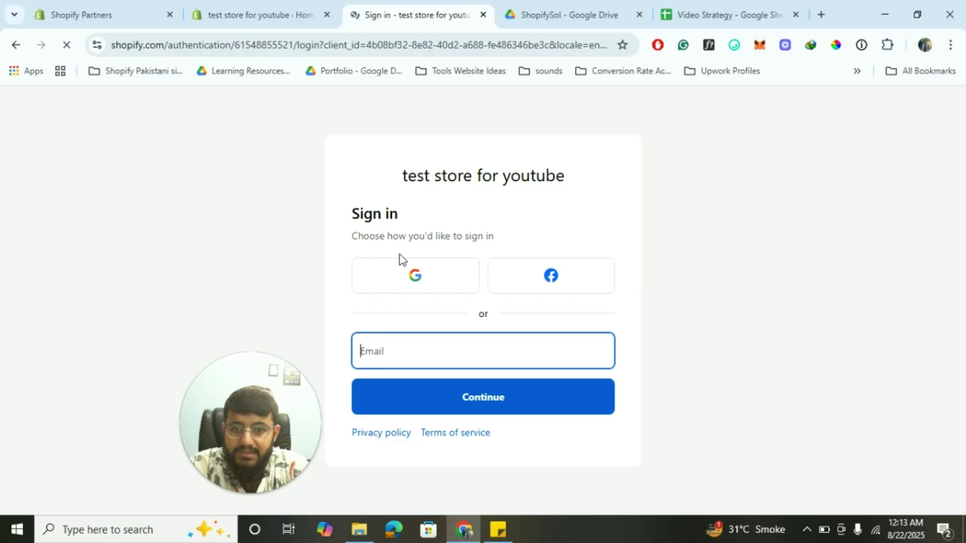
left_click(295, 272)
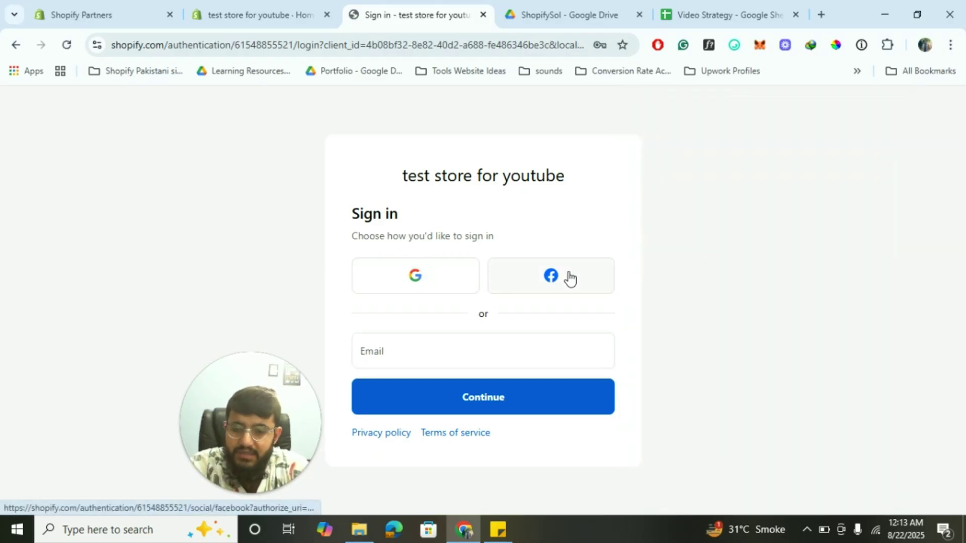
Step: Sign in with a Google account, confirm it's signed in, and go back to the admin
left_click(439, 283)
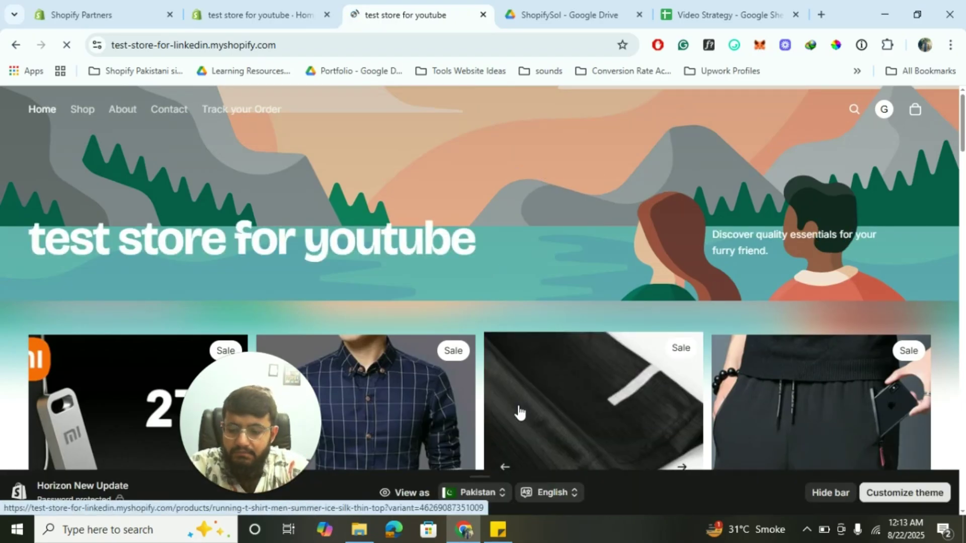
left_click(884, 110)
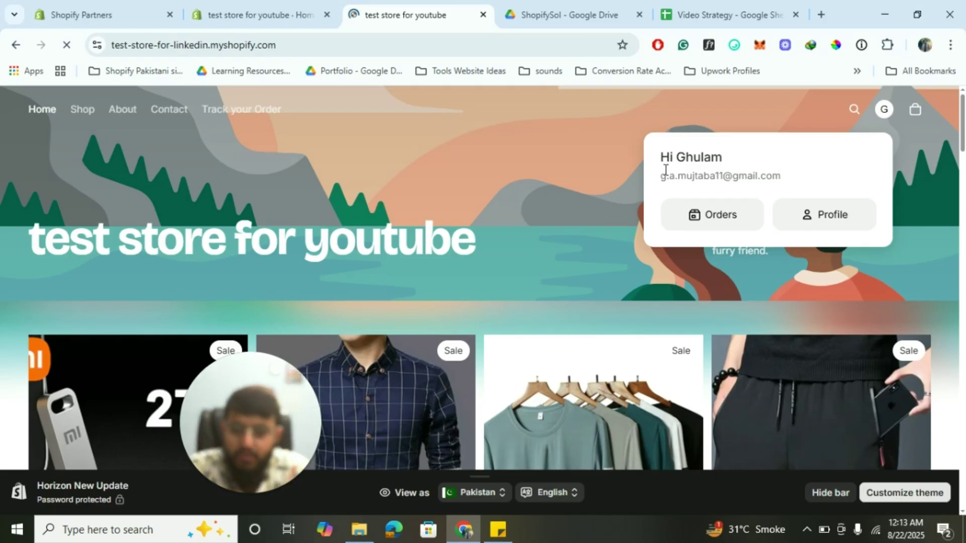
left_click(273, 10)
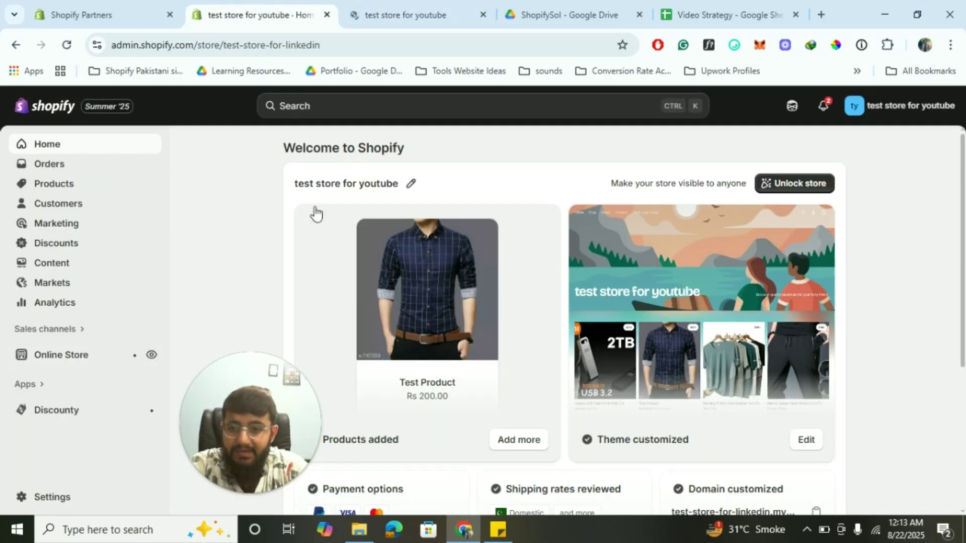
Step: Go to Settings > Customer accounts and manage the Authentication sign-in methods
left_click_drag(266, 361, 704, 363)
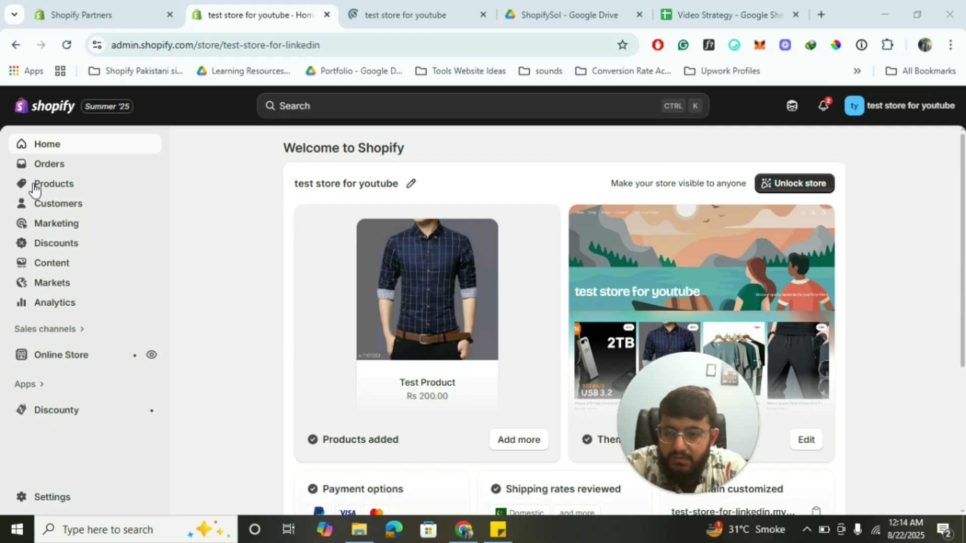
left_click(48, 502)
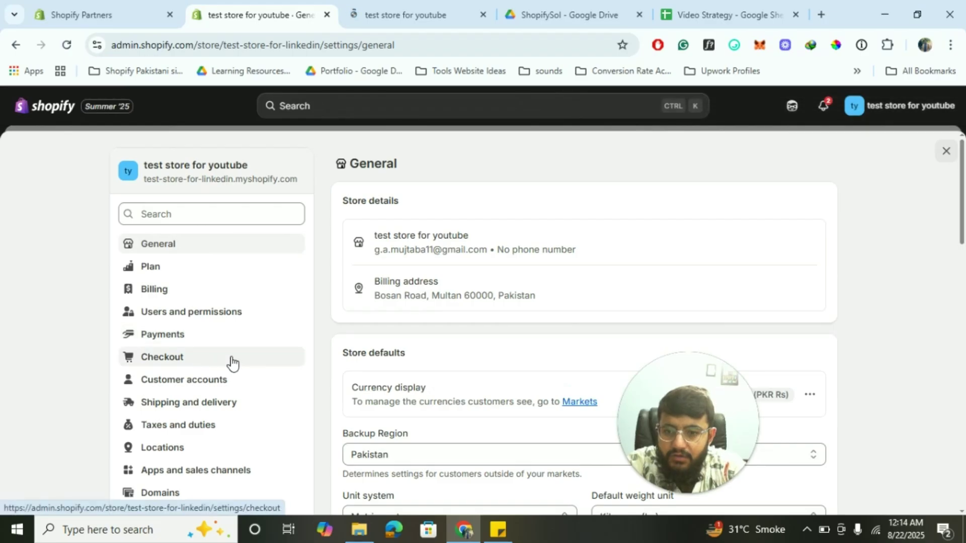
scroll(194, 380, "down", 1)
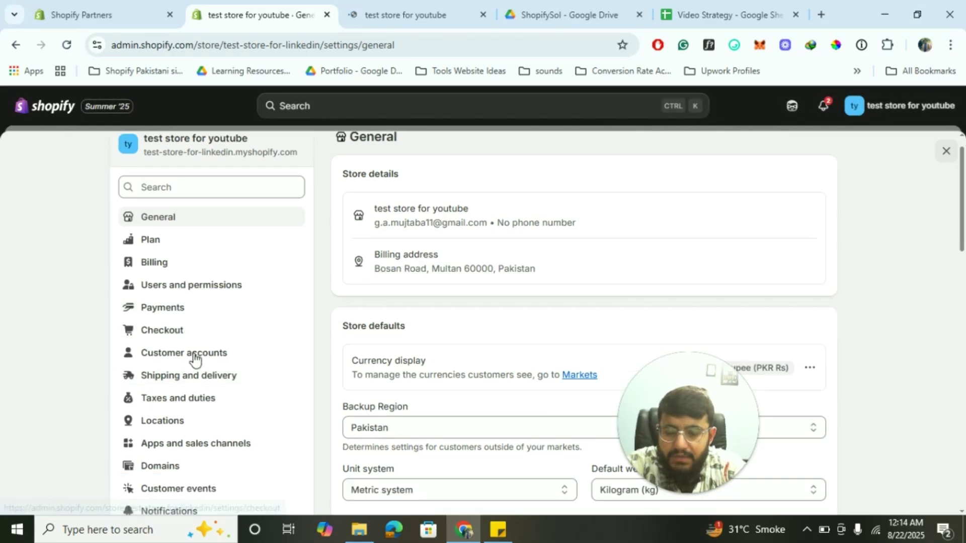
left_click(194, 354)
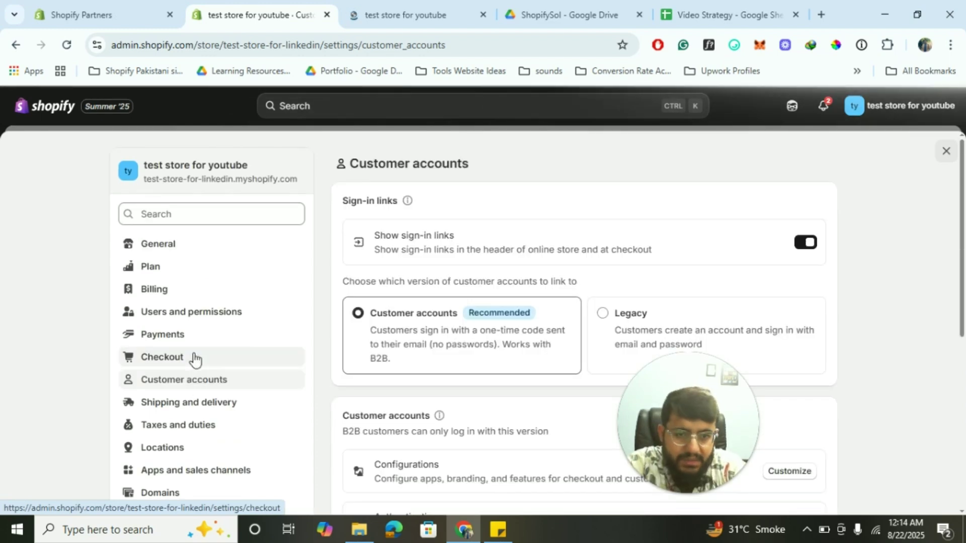
scroll(466, 307, "down", 3)
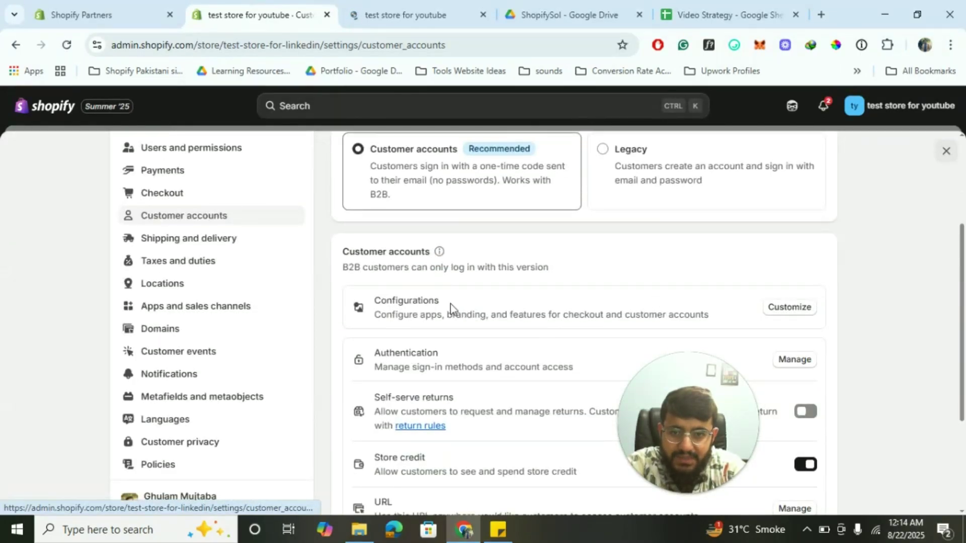
scroll(491, 324, "down", 1)
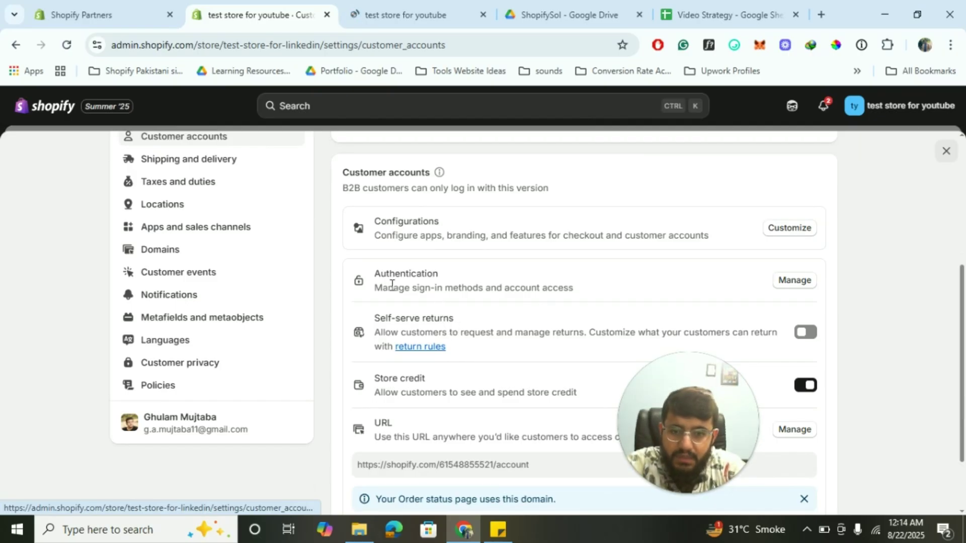
left_click(795, 281)
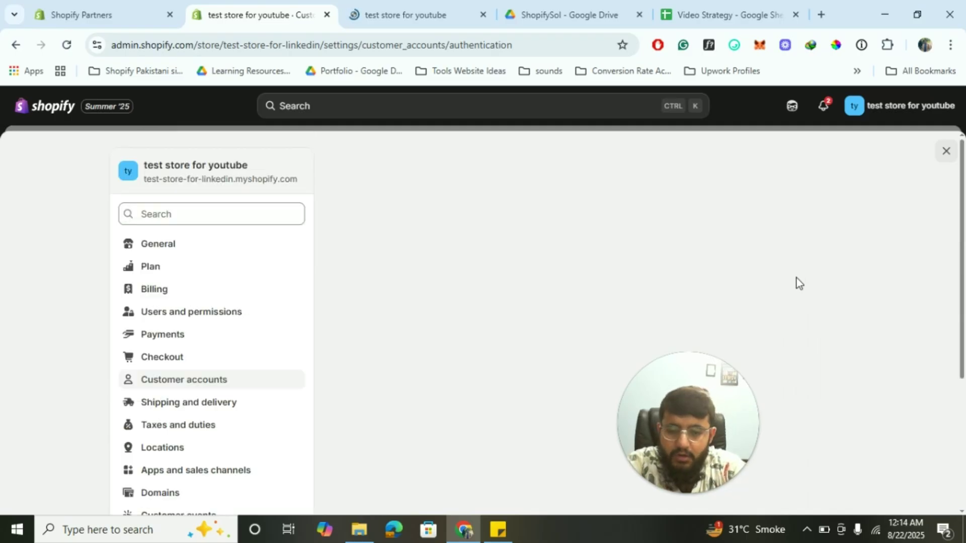
Step: Turn off Google sign-in from its options menu
scroll(796, 282, "down", 1)
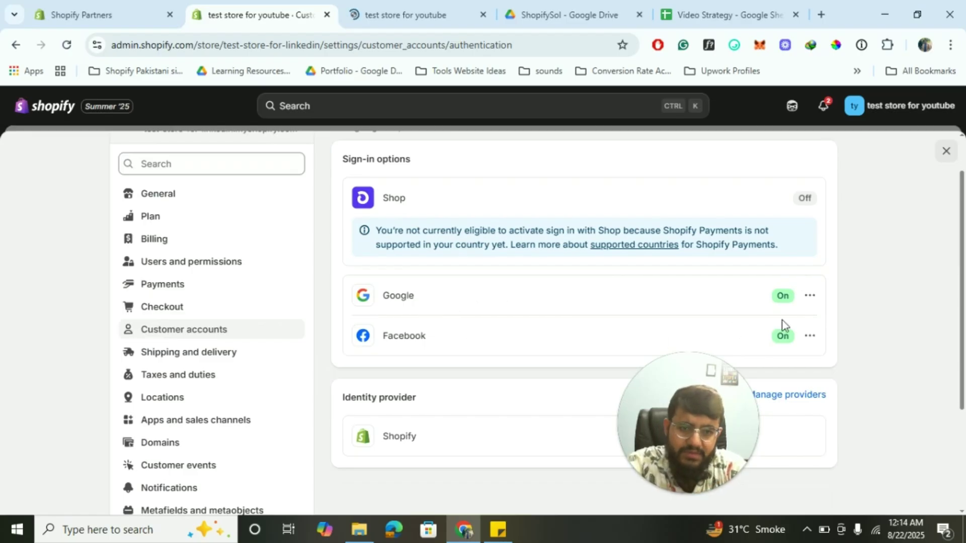
left_click(816, 297)
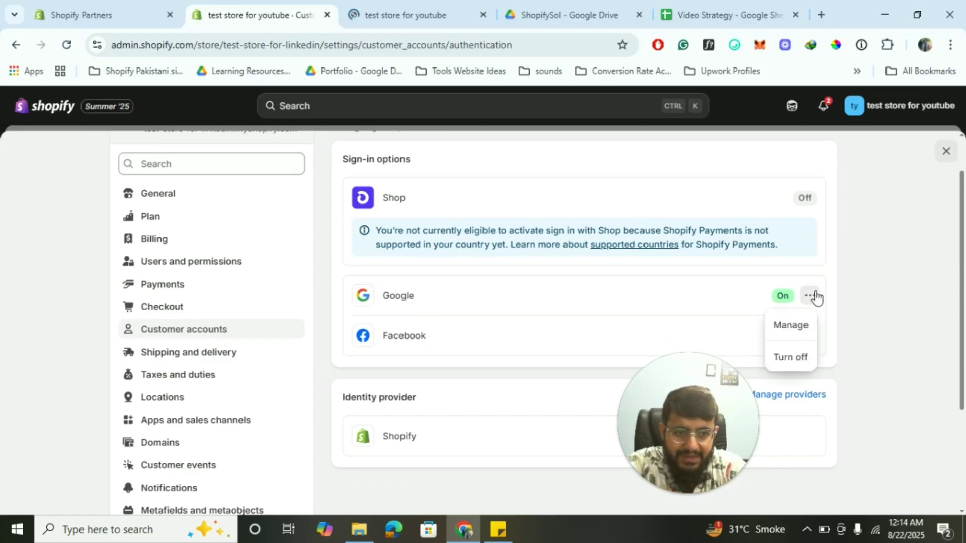
left_click(794, 367)
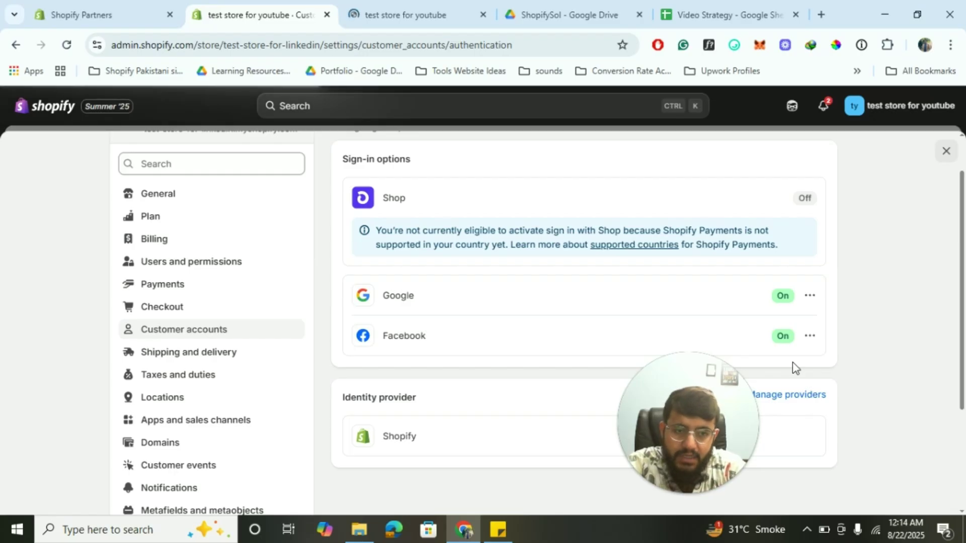
Step: Open the Google sign-in setup page, its help documentation, and Google Cloud Console in new tabs
left_click(810, 295)
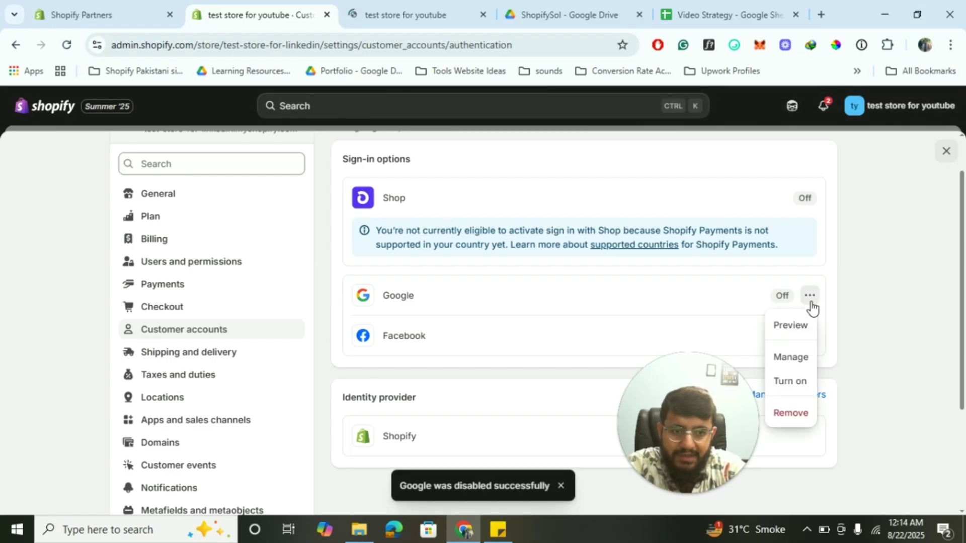
left_click(793, 357)
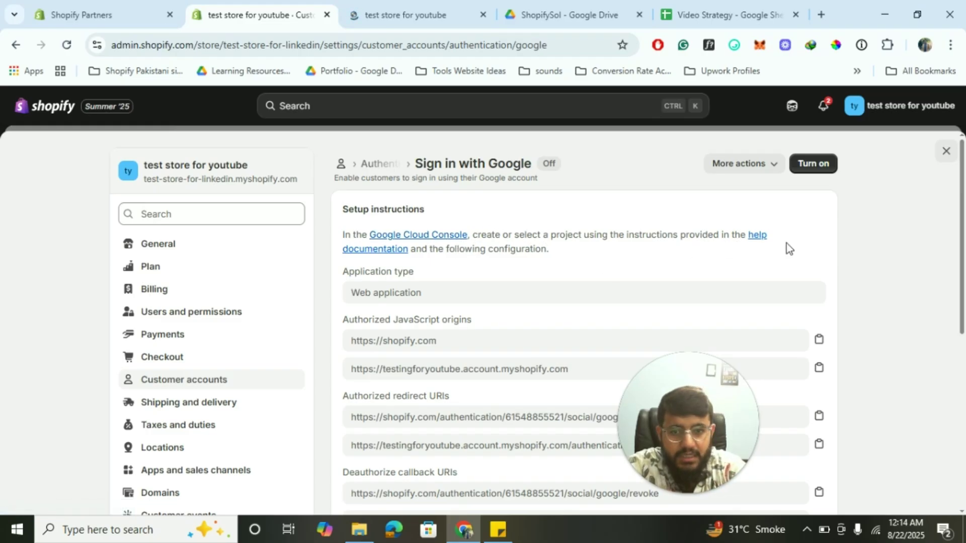
left_click(761, 238)
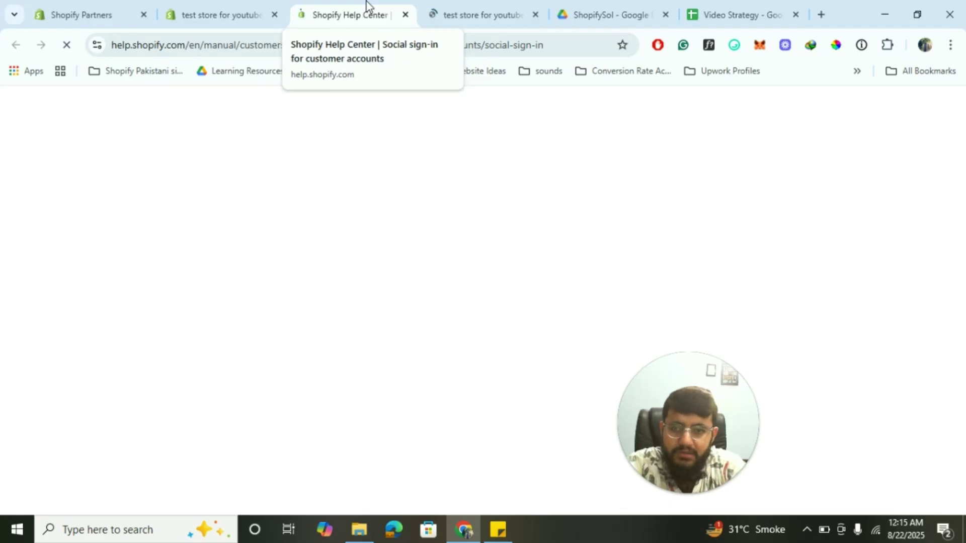
left_click(221, 7)
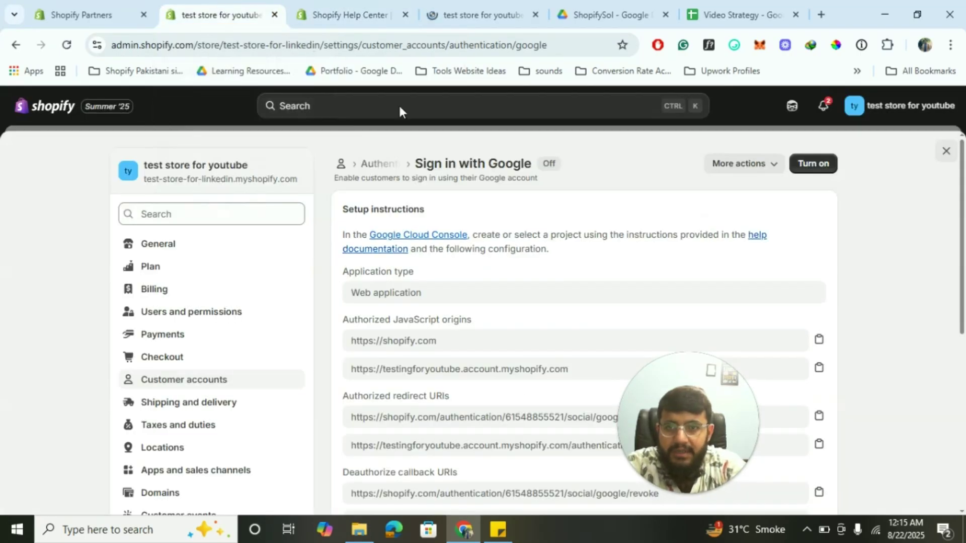
left_click(419, 235)
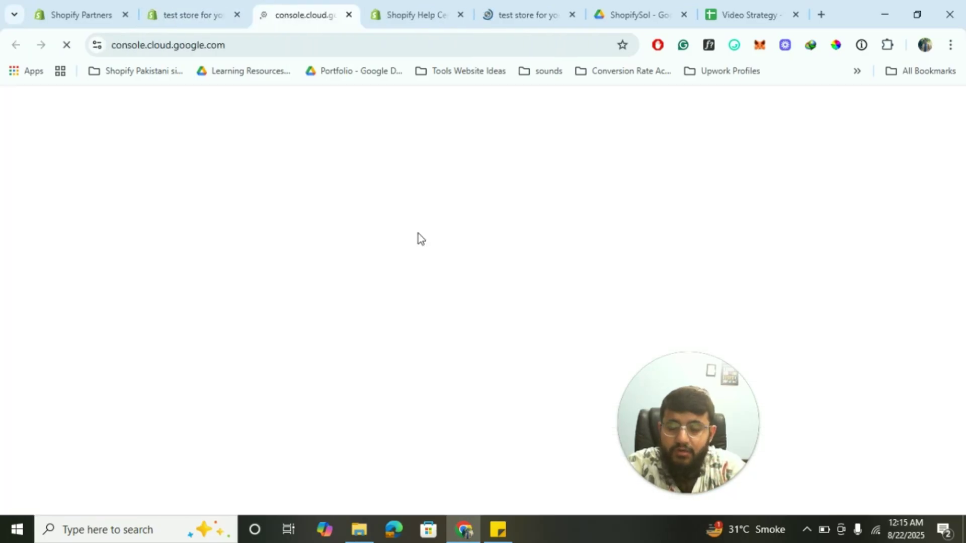
left_click(171, 5)
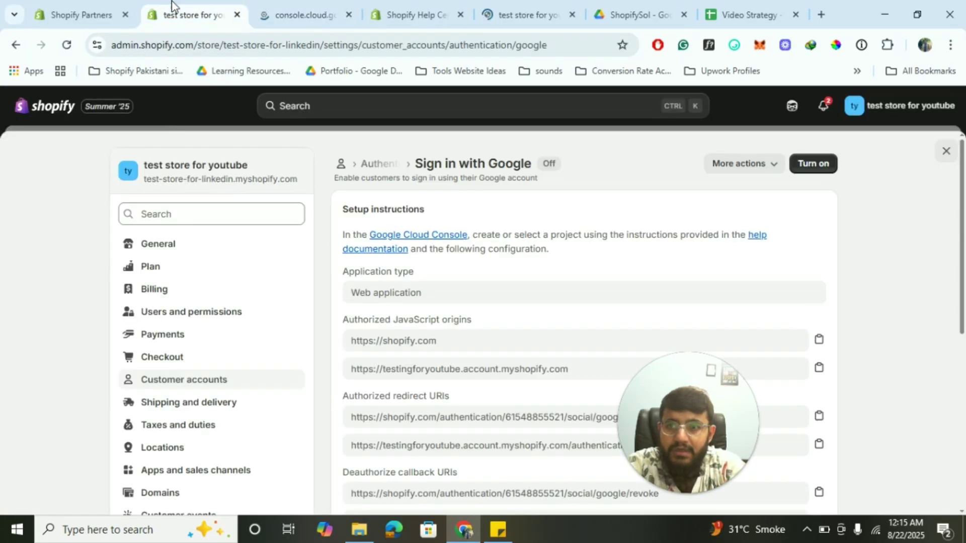
left_click(301, 5)
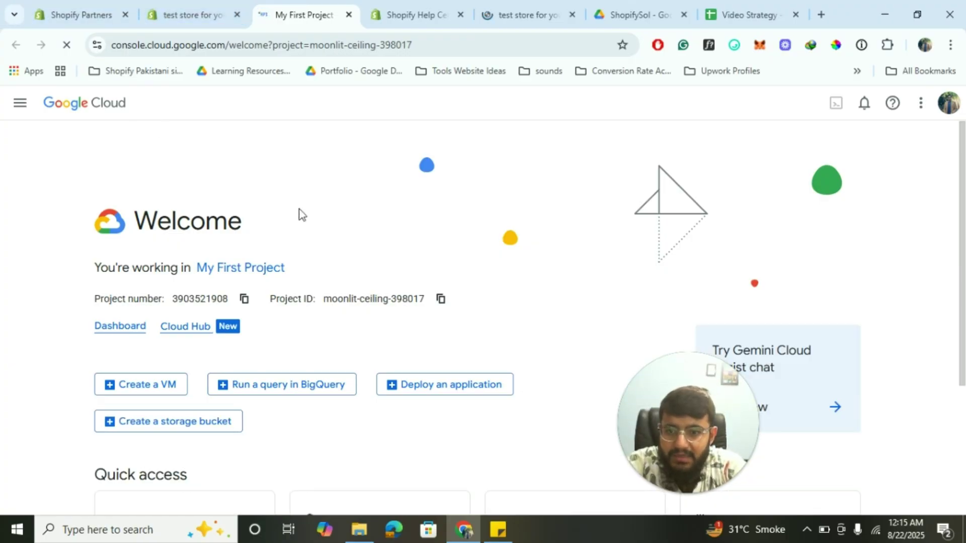
Step: Check the My First Project welcome page and project list, then switch to the Shopify help article
scroll(446, 222, "down", 4)
scroll(352, 296, "up", 4)
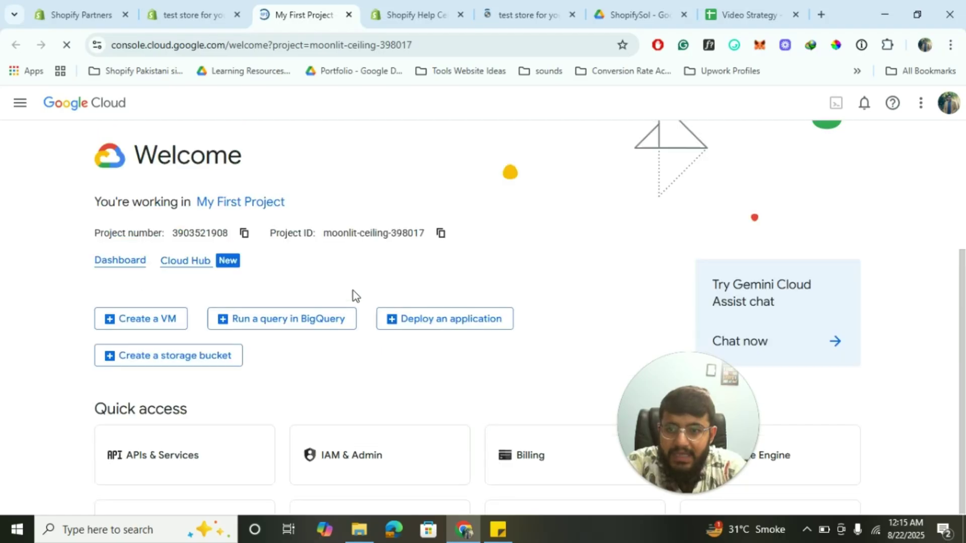
scroll(317, 229, "down", 4)
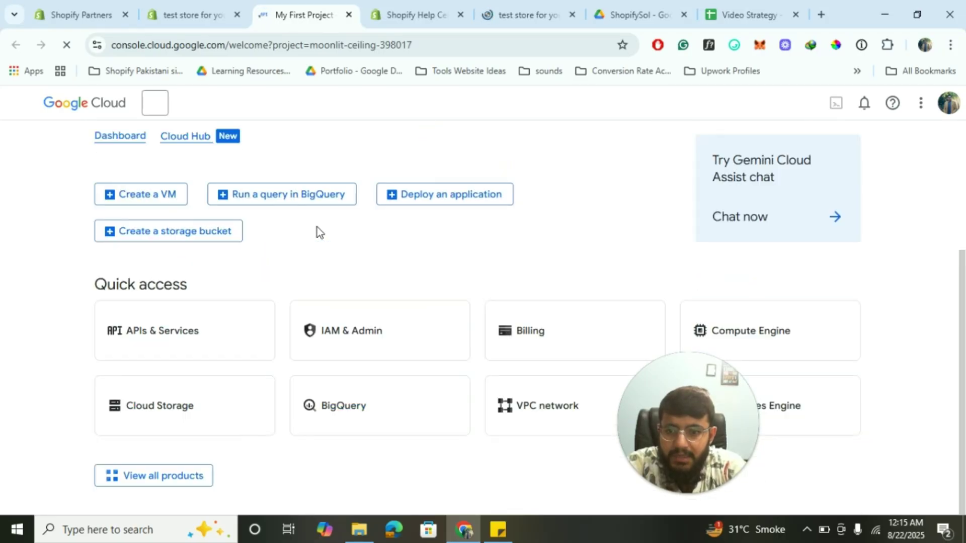
scroll(317, 229, "up", 4)
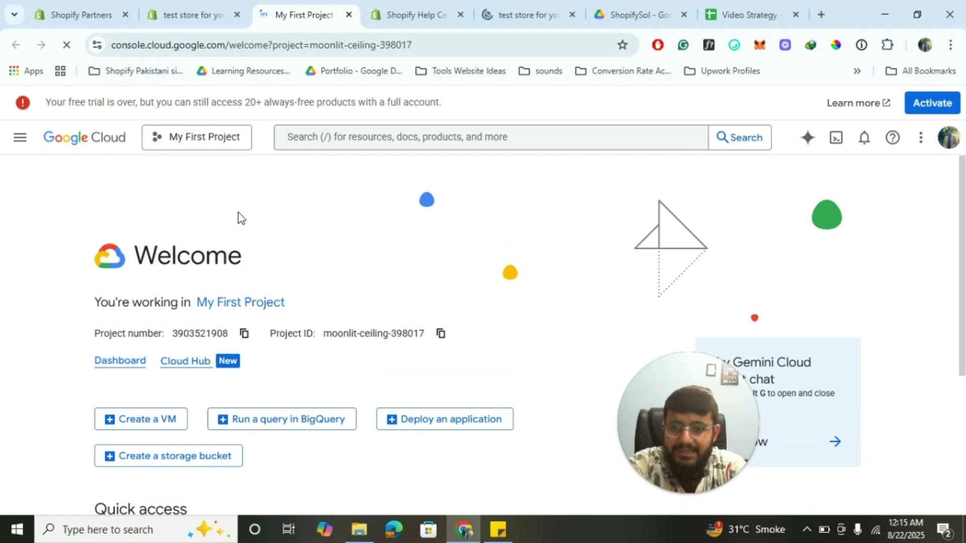
left_click(215, 143)
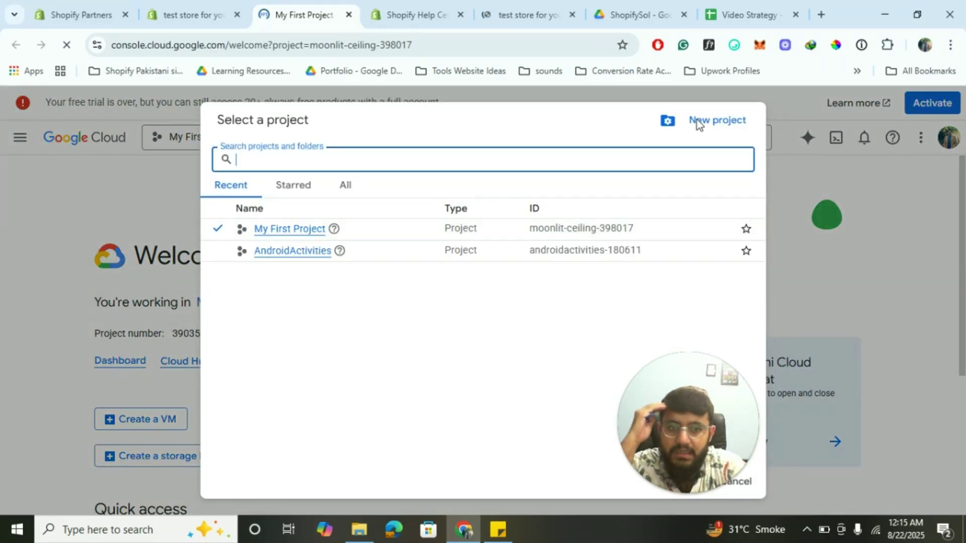
left_click(728, 123)
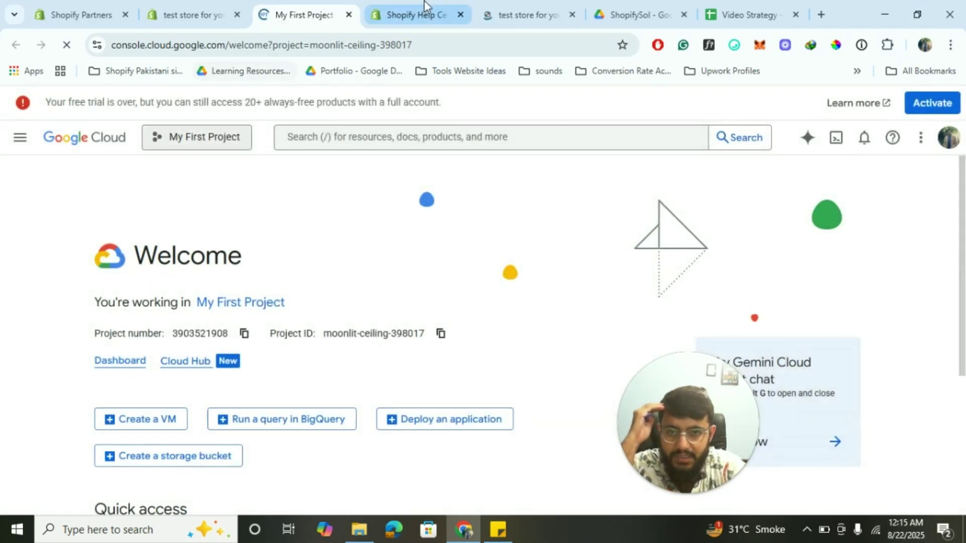
left_click(425, 8)
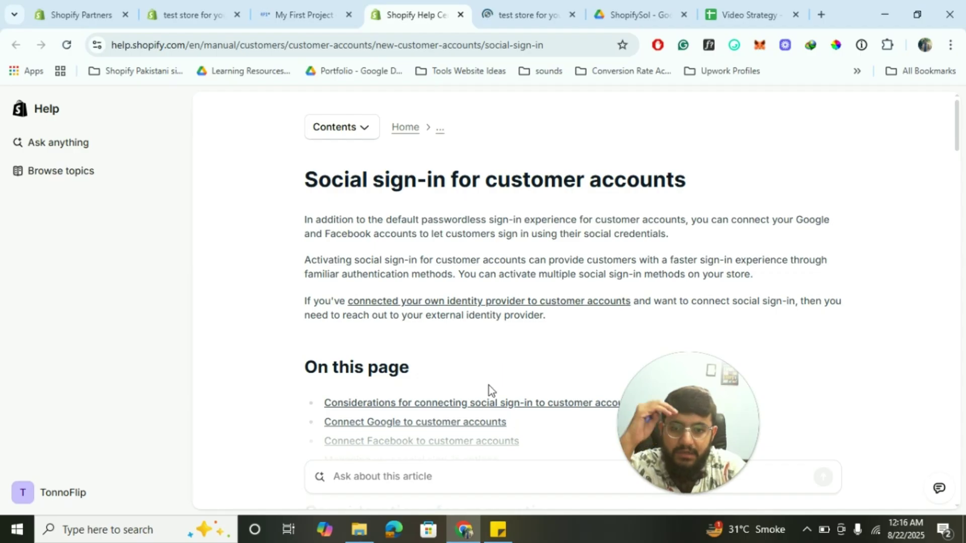
Step: Read the Connect Google Step 1 and Step 2 instructions, then return to Google Cloud's New Project form
scroll(490, 388, "down", 10)
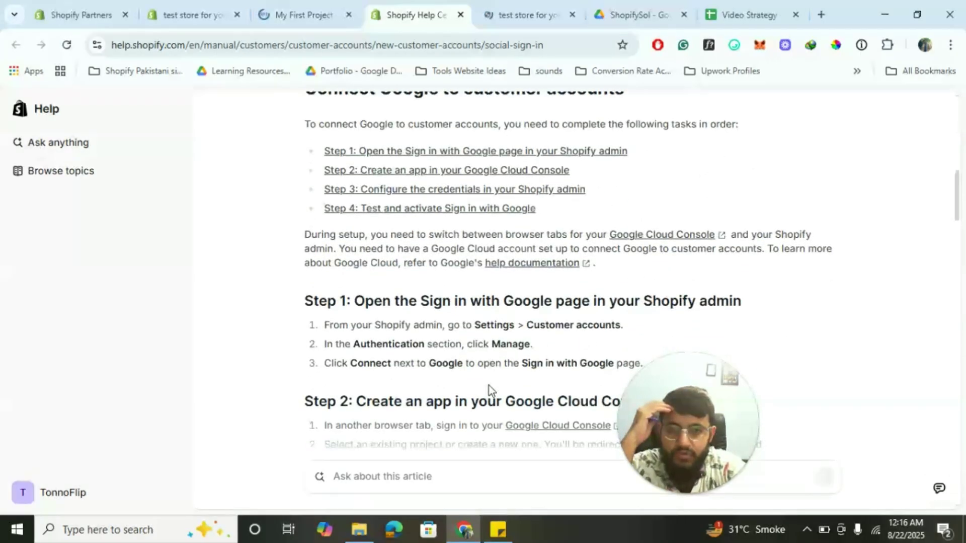
scroll(490, 387, "up", 3)
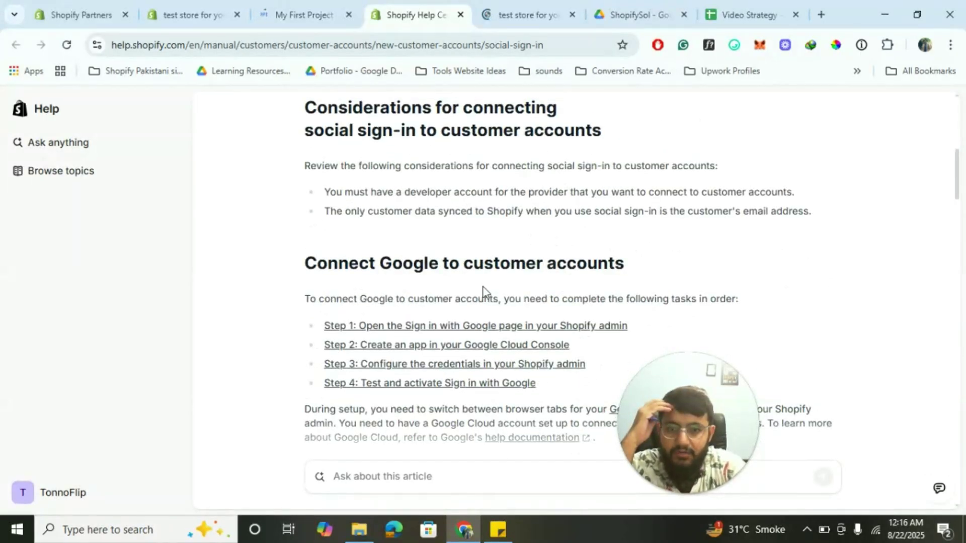
scroll(484, 286, "down", 6)
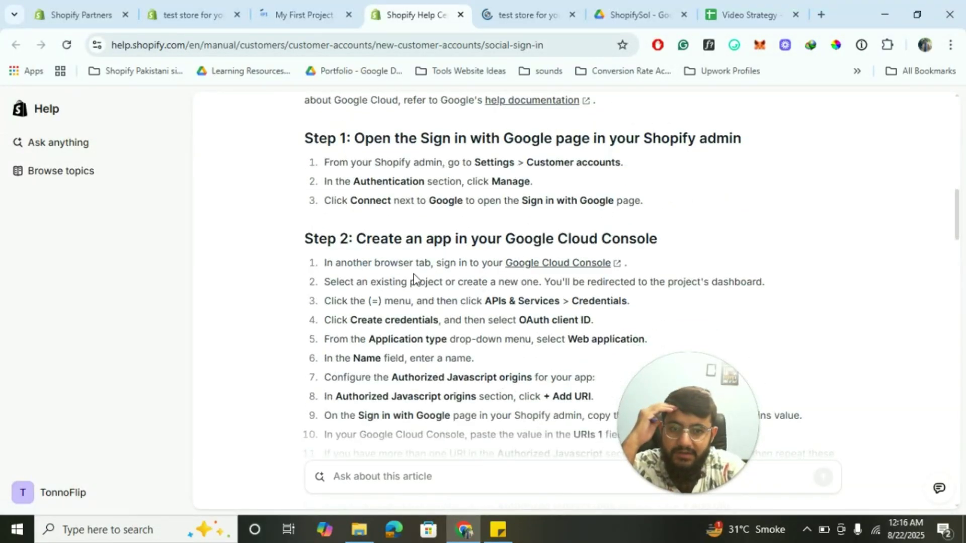
scroll(423, 292, "down", 1)
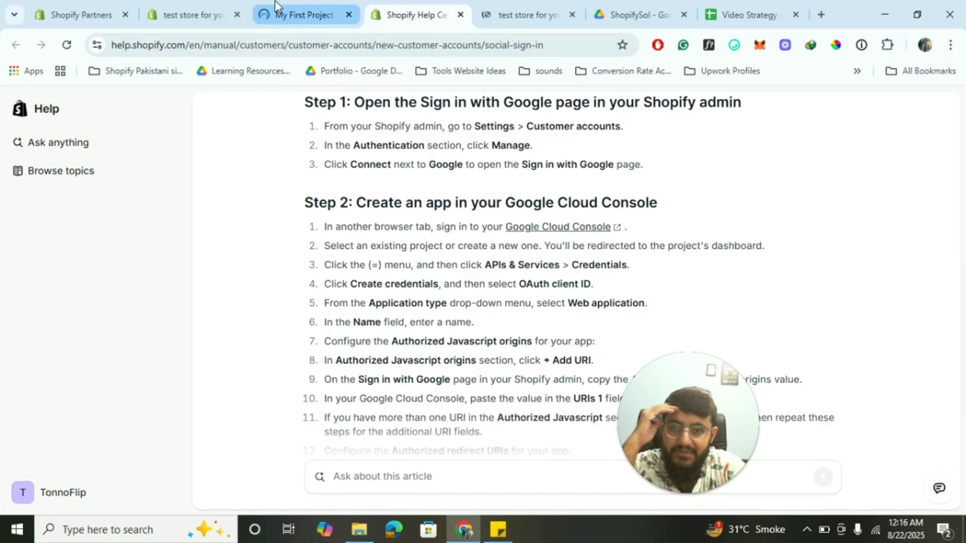
left_click(327, 5)
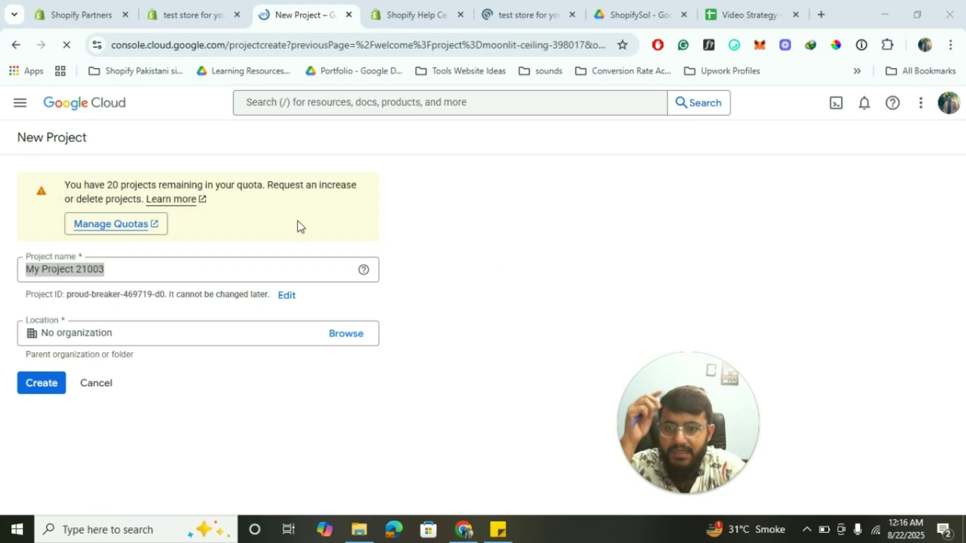
Step: Rename the default project to 'Google Test Project', correcting typos, and create it
left_click(160, 263)
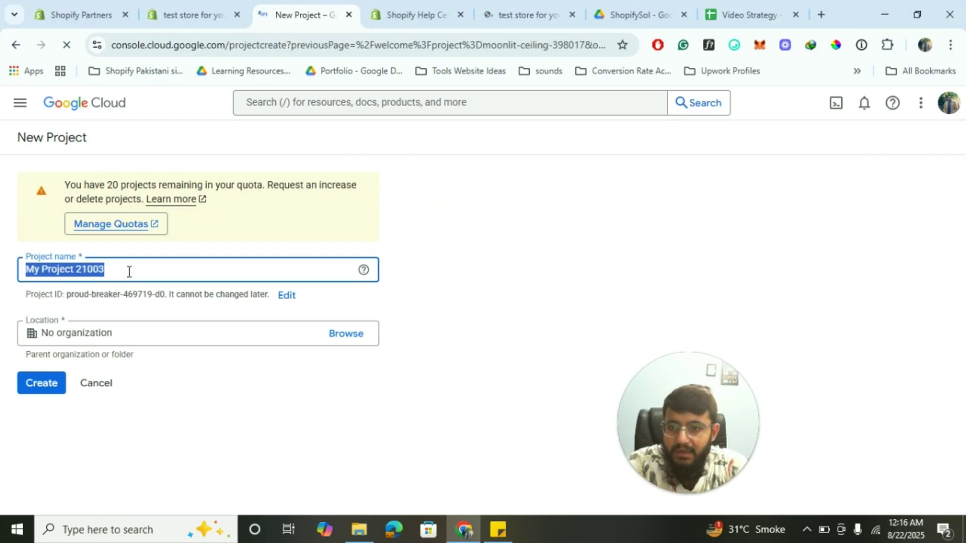
type("Test ")
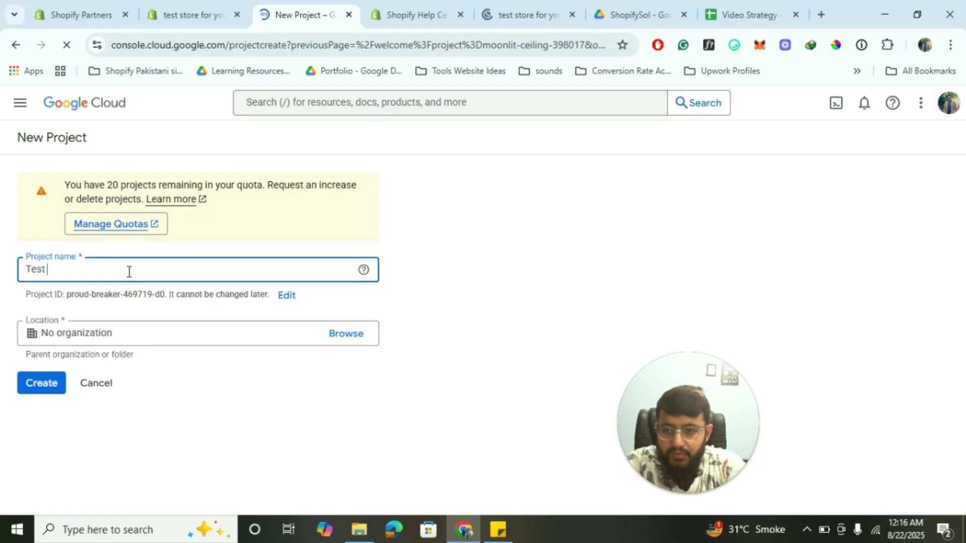
type("Projct for")
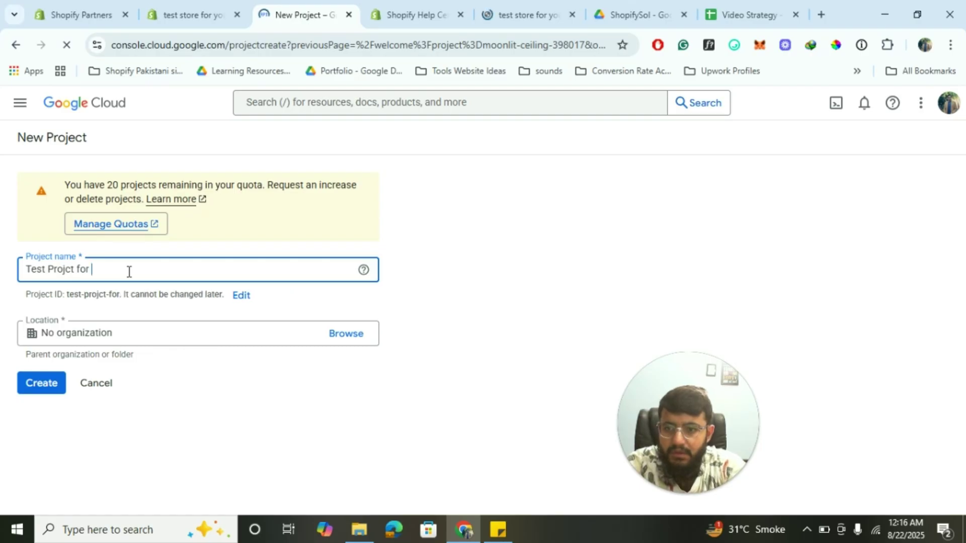
key("BackSpace")
key("BackSpace")
key("BackSpace")
key("BackSpace")
key("BackSpace")
key("BackSpace")
key("BackSpace")
type("Google Tes")
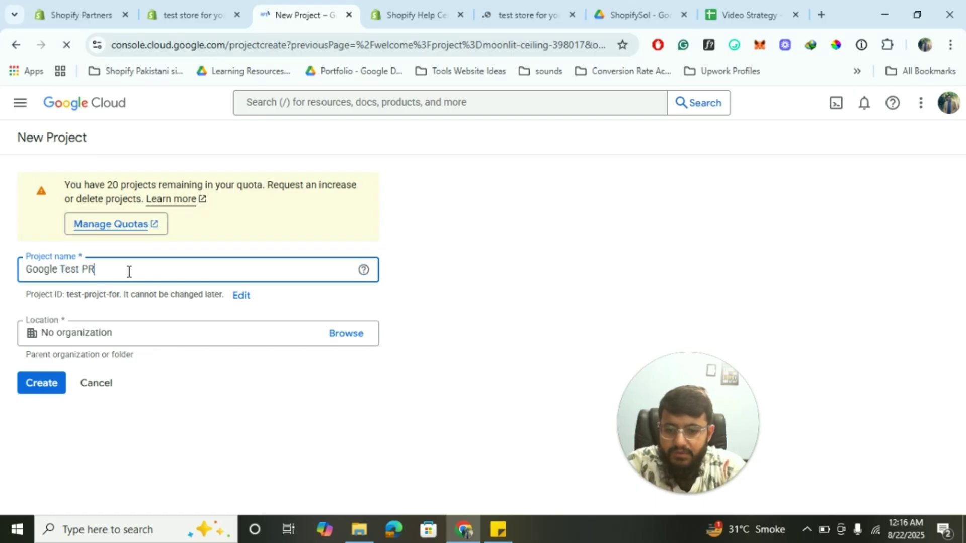
key("BackSpace")
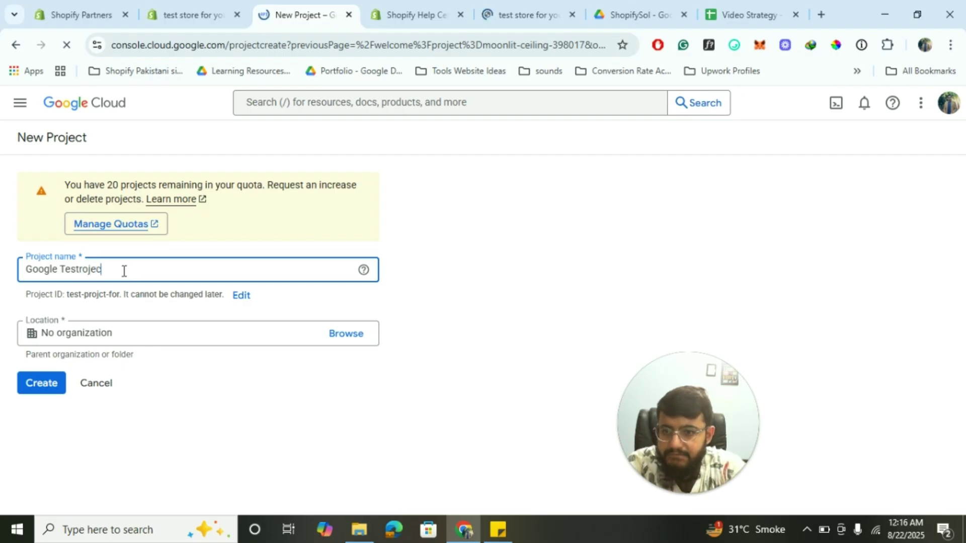
left_click(78, 270)
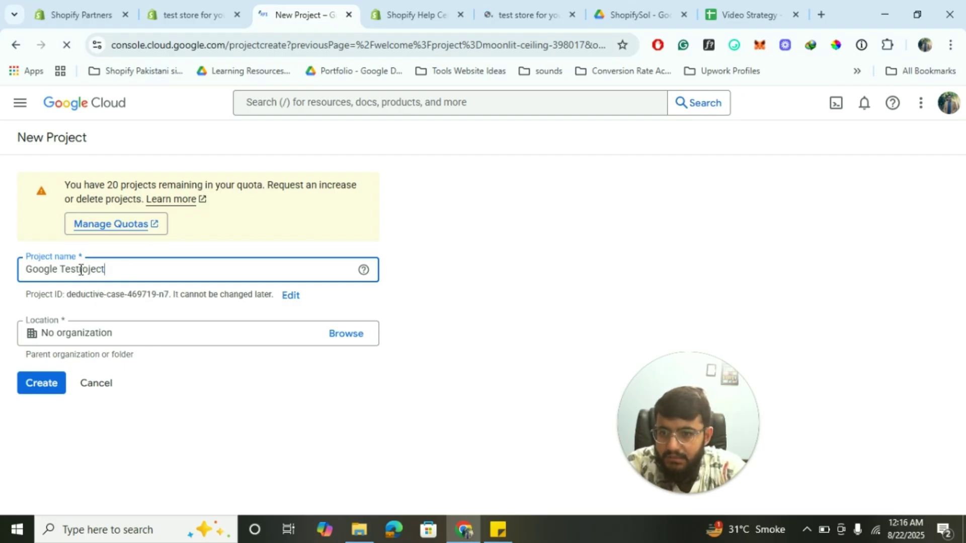
type("Pr")
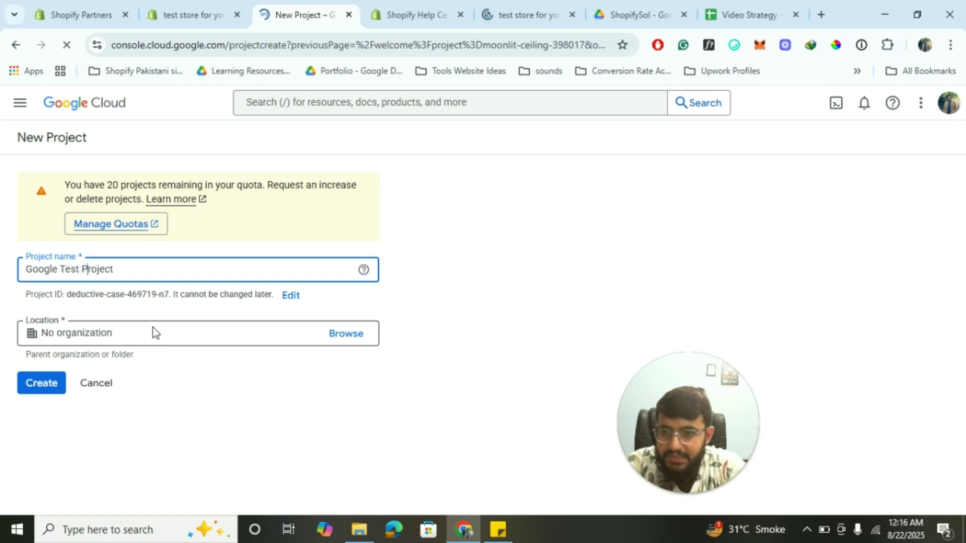
left_click(40, 387)
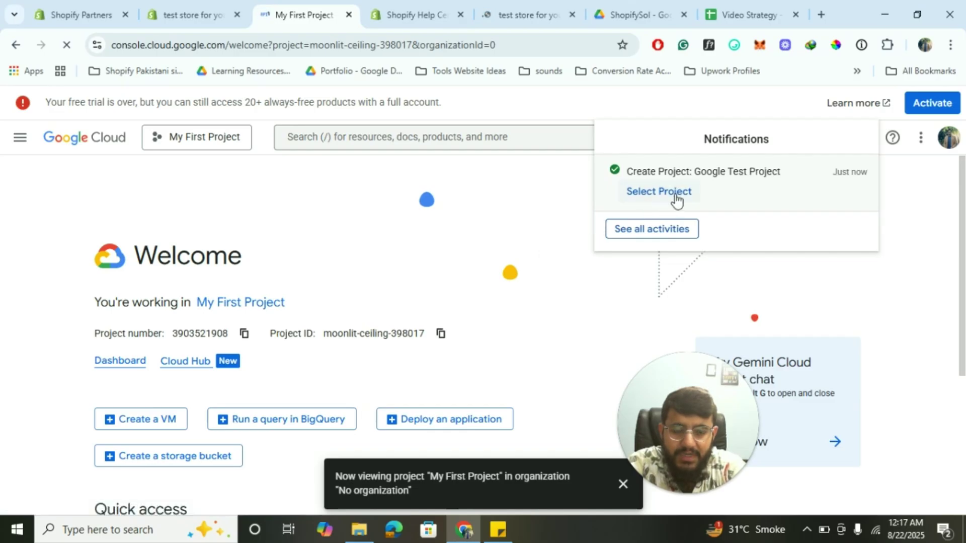
Step: Switch the console to Google Test Project, checking the help article's setup steps
left_click(659, 192)
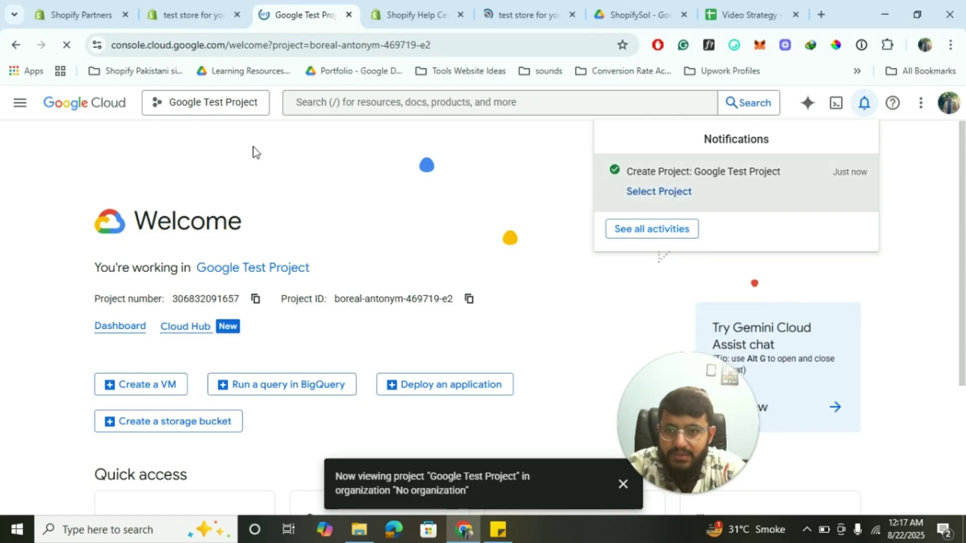
left_click(417, 15)
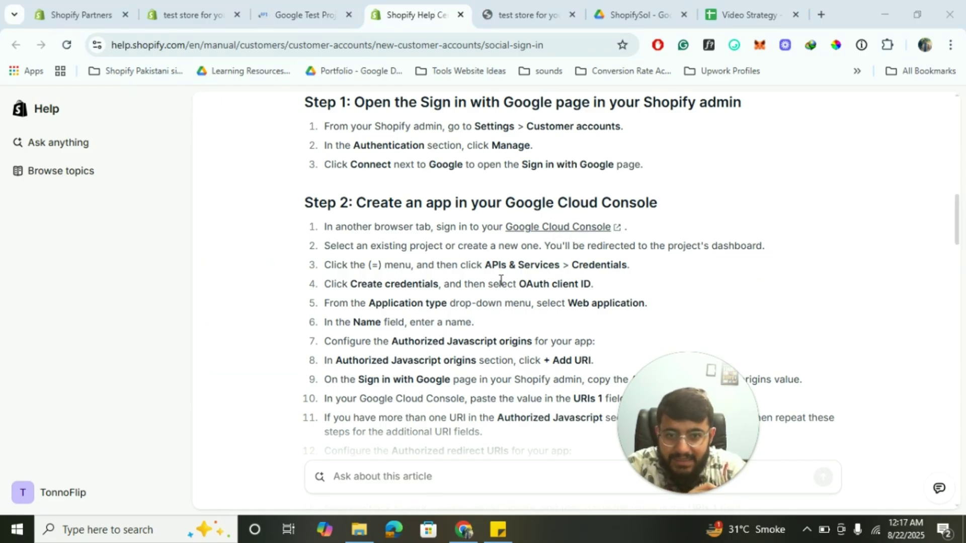
left_click(345, 7)
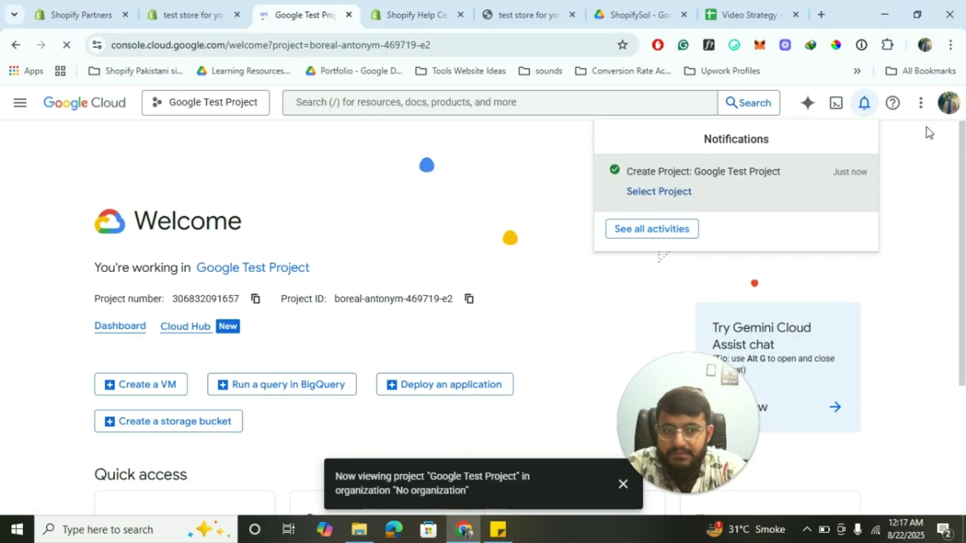
left_click(554, 151)
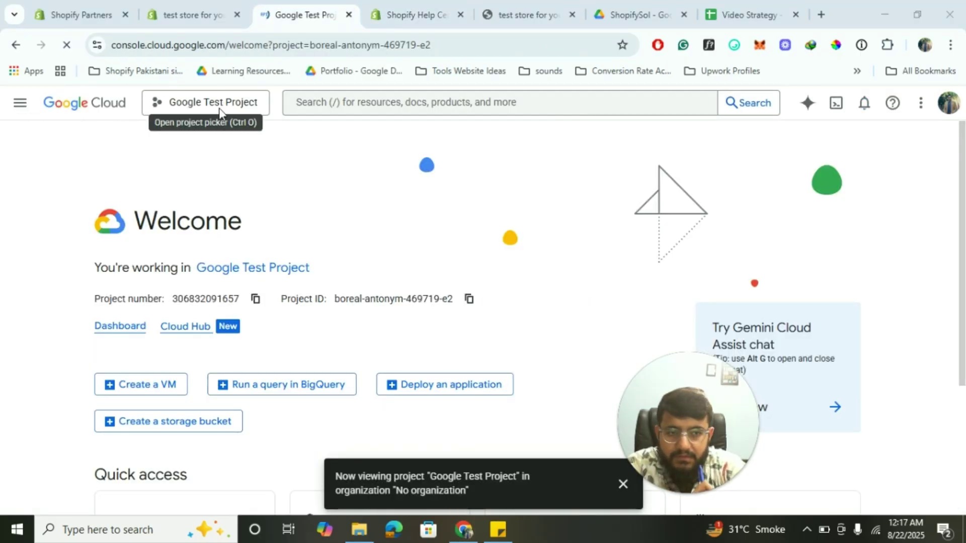
Step: Go to APIs & Services > Credentials and start creating an OAuth client ID
left_click(18, 103)
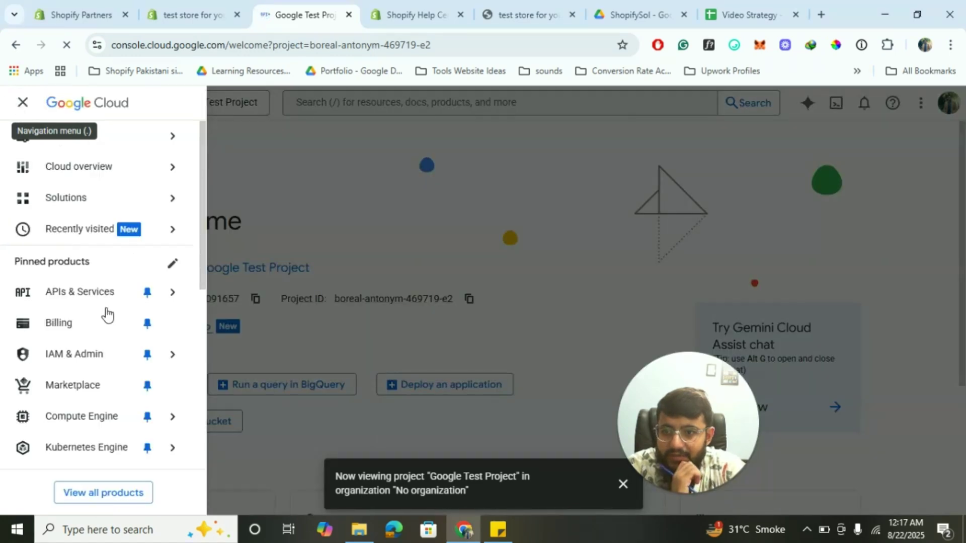
left_click(92, 293)
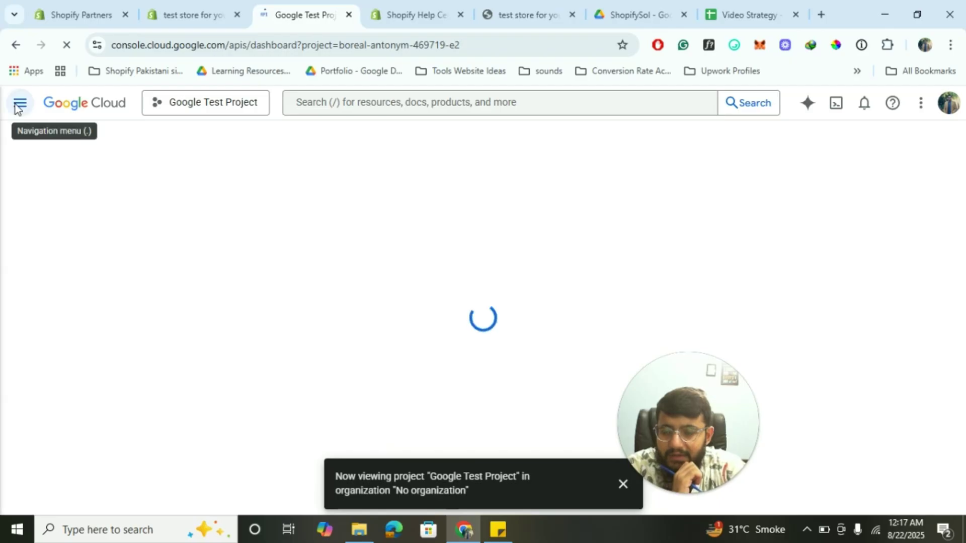
left_click(19, 107)
mouse_move(173, 300)
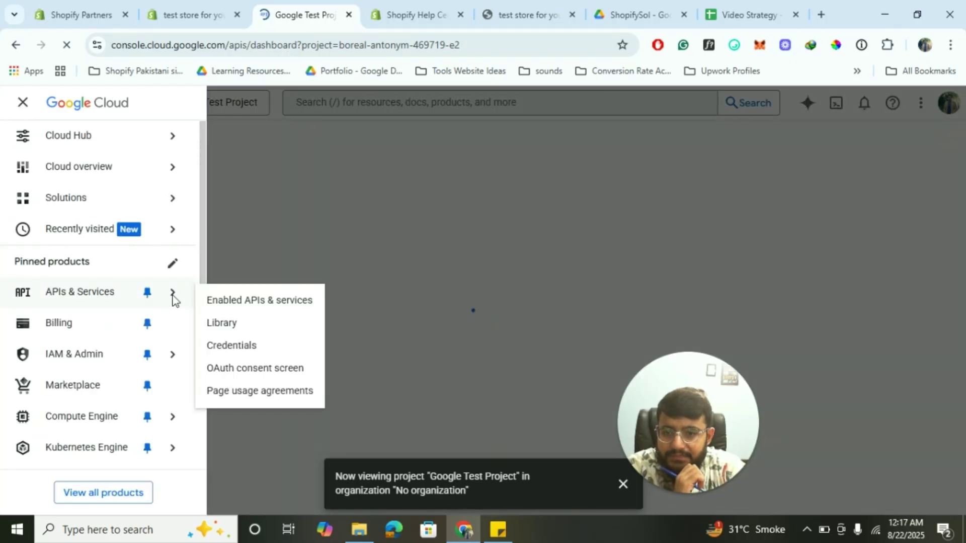
left_click(242, 351)
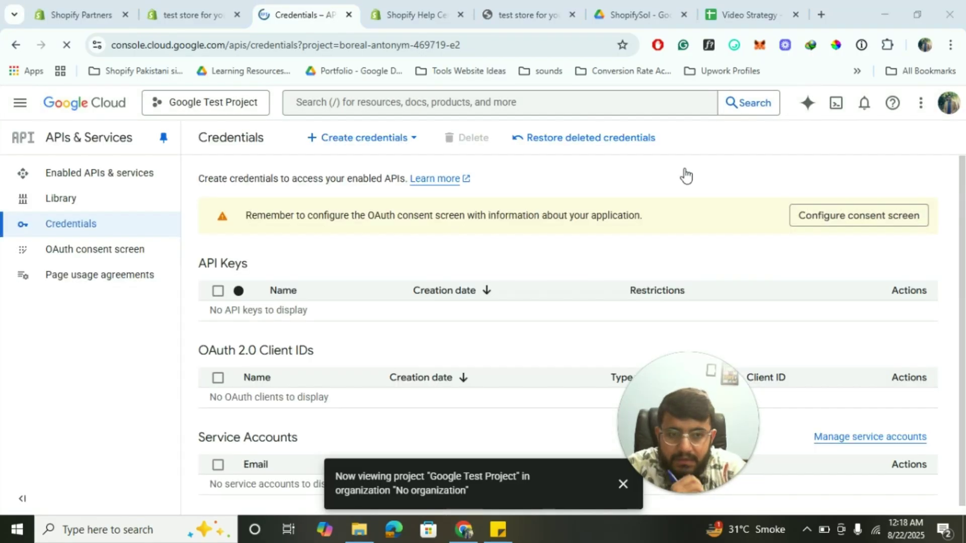
left_click(373, 139)
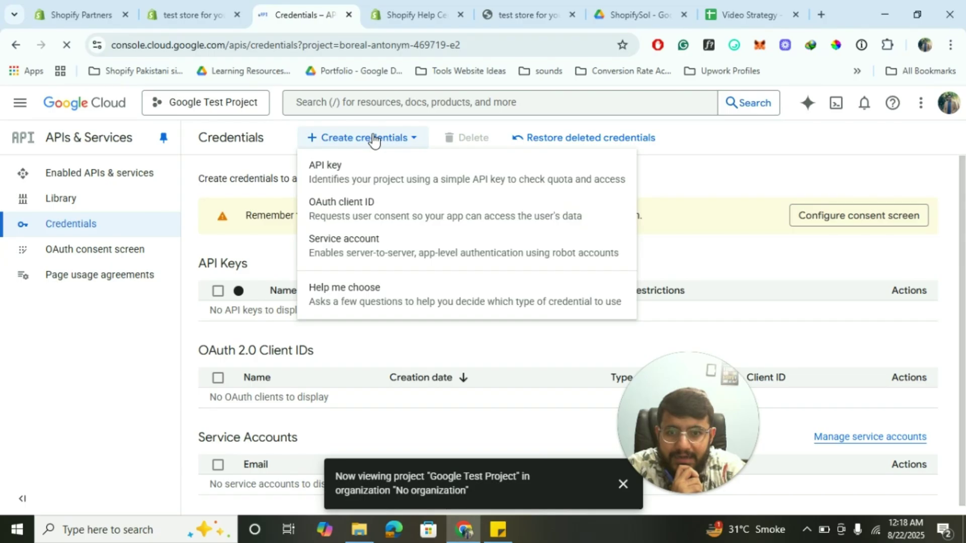
left_click(388, 208)
Step: Review the help article's next step, then choose to configure the consent screen first
left_click(420, 1)
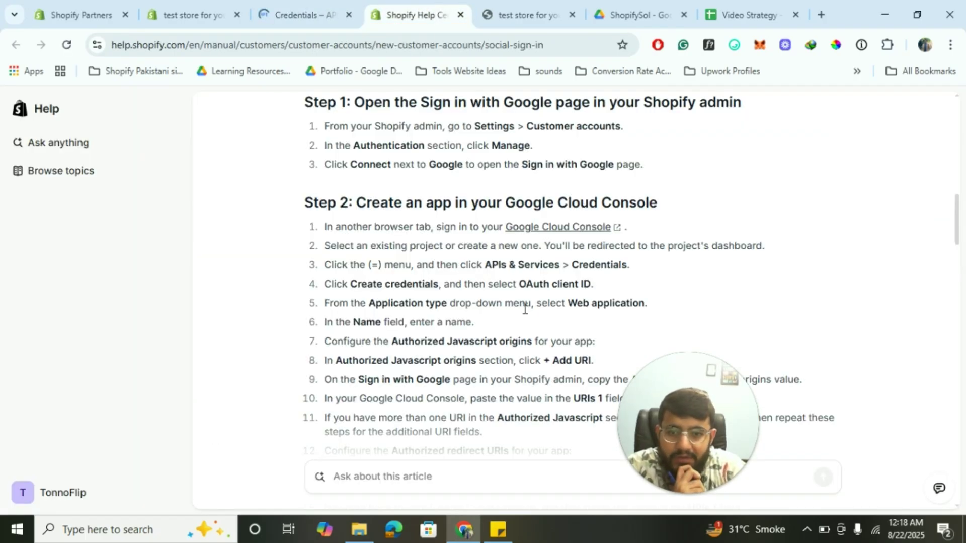
left_click(308, 10)
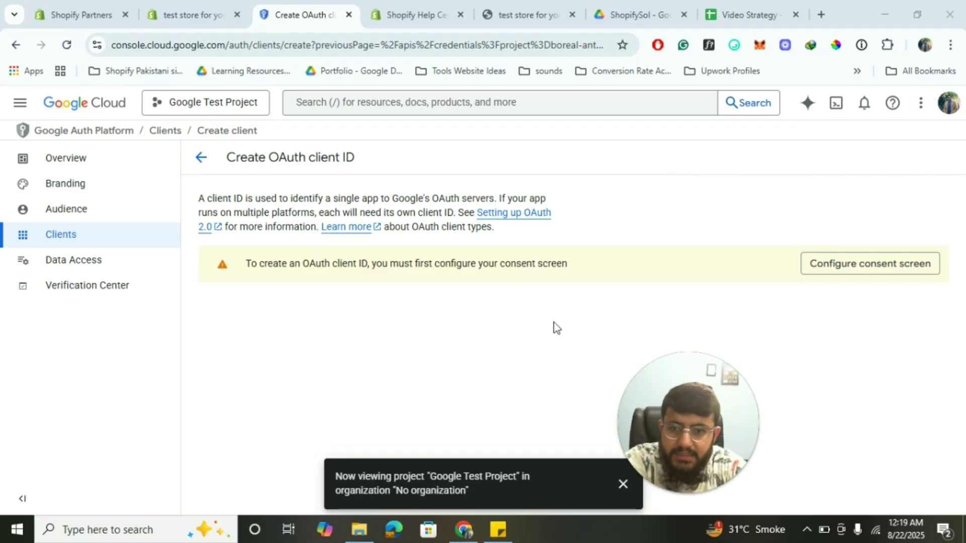
left_click(886, 268)
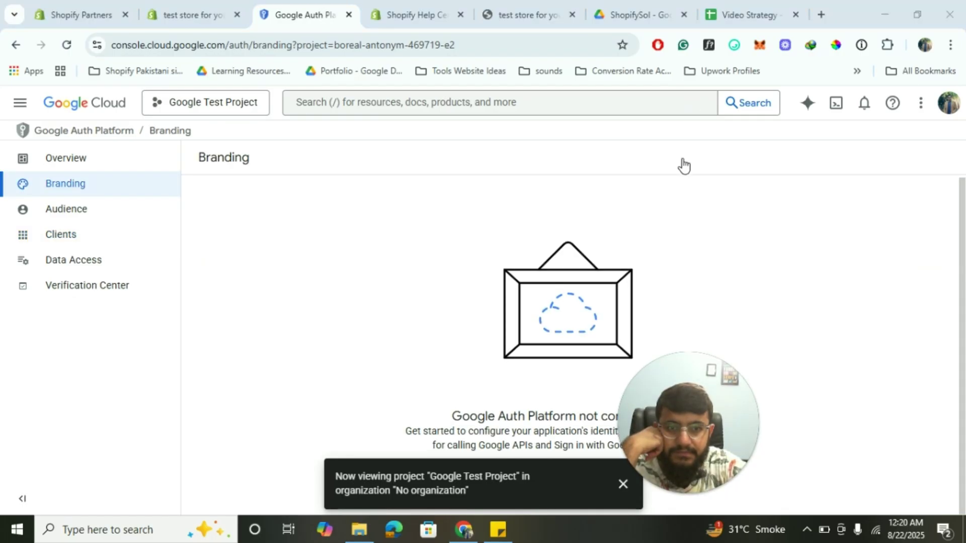
Step: Zoom out and enter the app name 'Google Sign in' with the account email as support contact
key("ctrl+minus")
key("ctrl+minus")
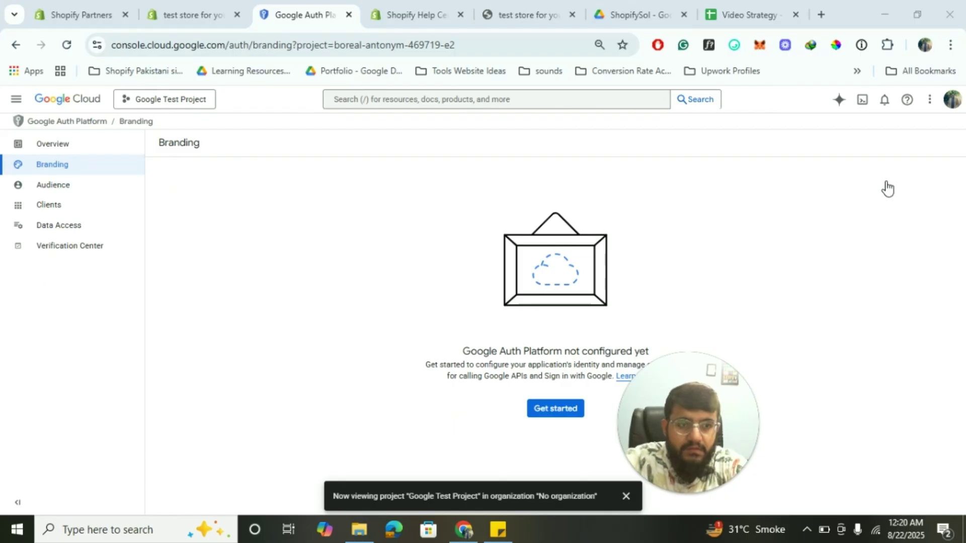
left_click(556, 409)
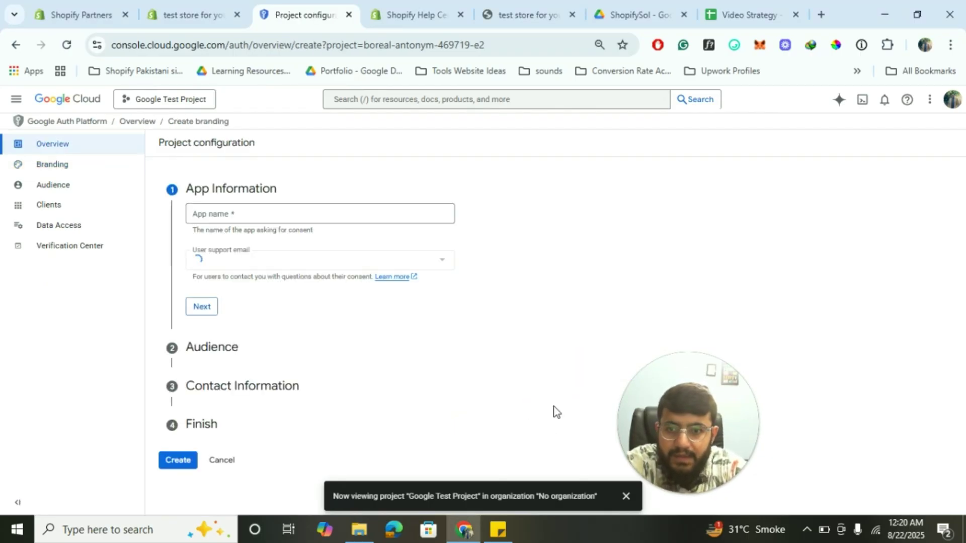
left_click(253, 213)
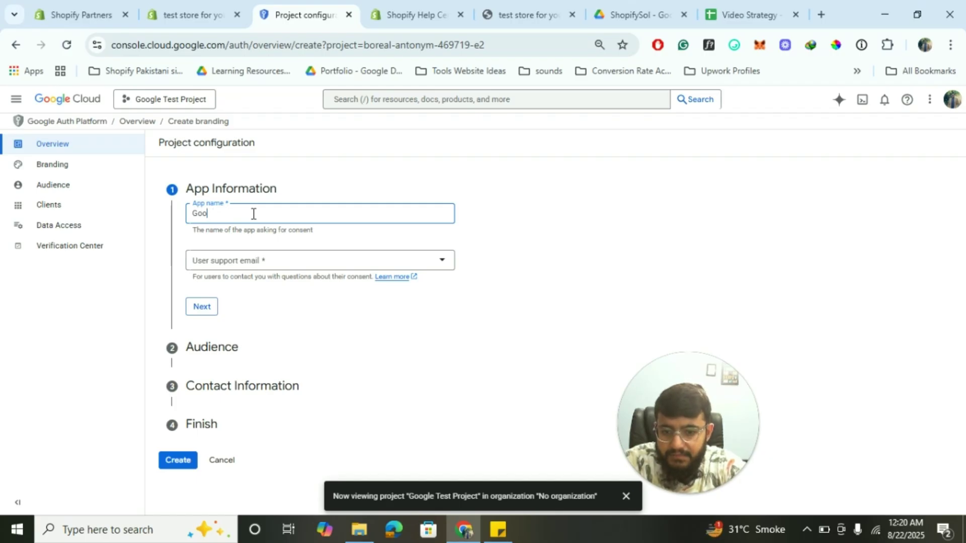
left_click(260, 267)
left_click(260, 267)
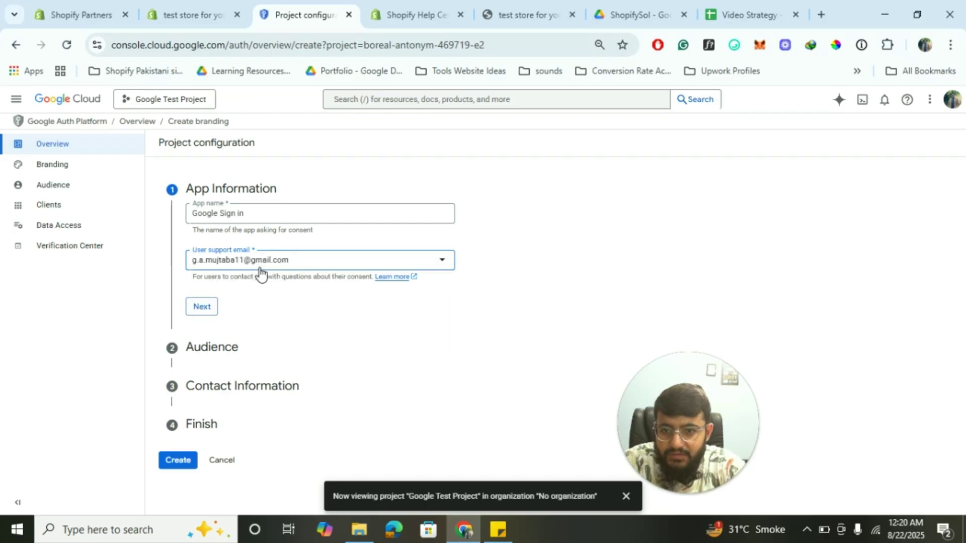
left_click(202, 307)
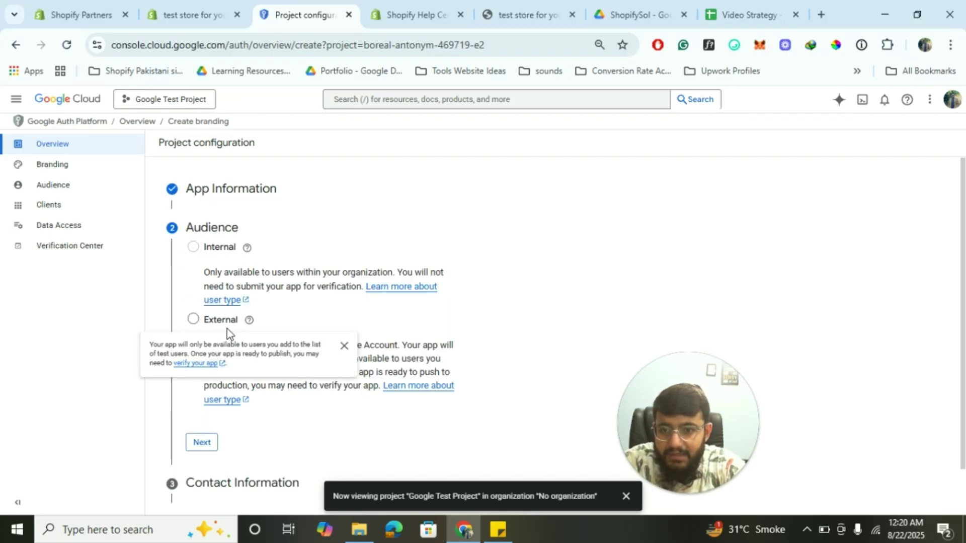
Step: Choose External audience, add the developer contact email, accept the data policy, and create the configuration
left_click(193, 318)
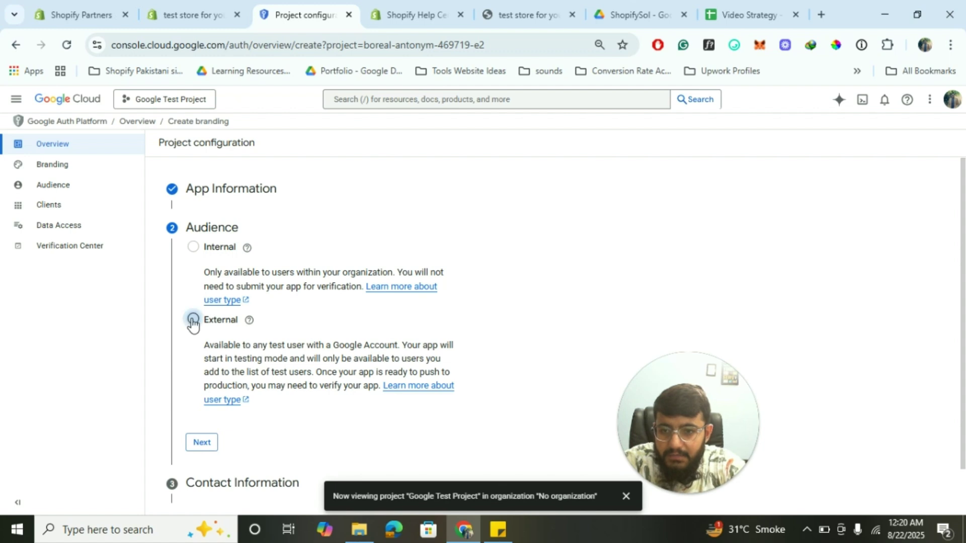
left_click(208, 453)
left_click(224, 297)
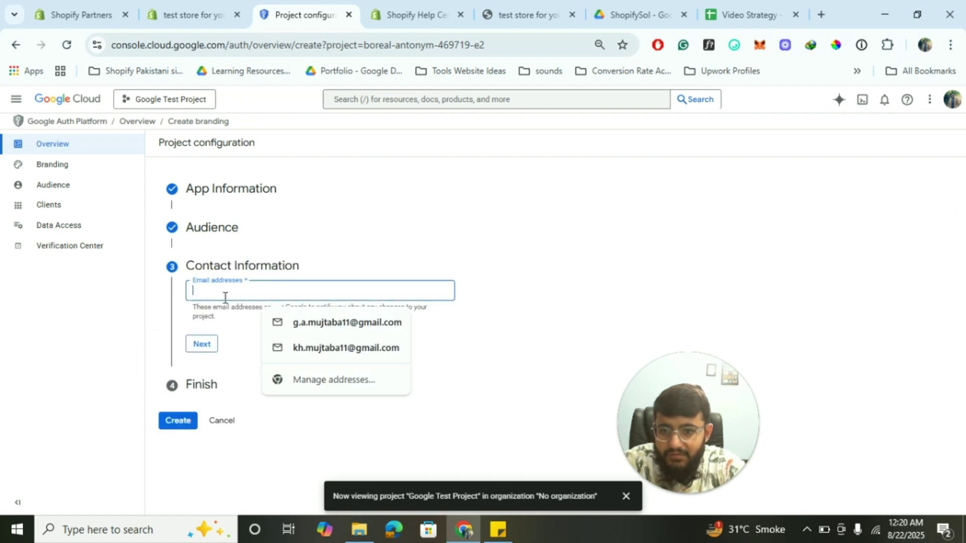
left_click(346, 327)
left_click(202, 344)
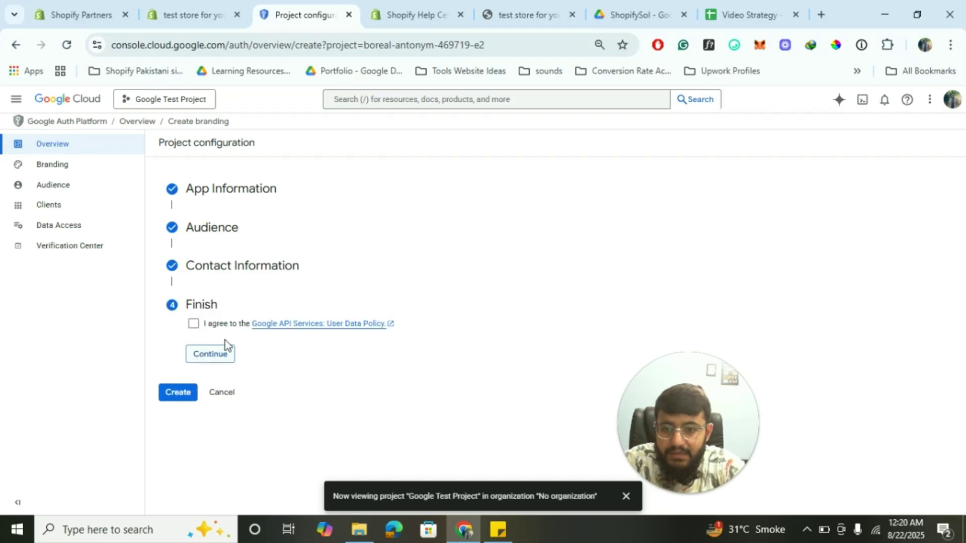
left_click(193, 324)
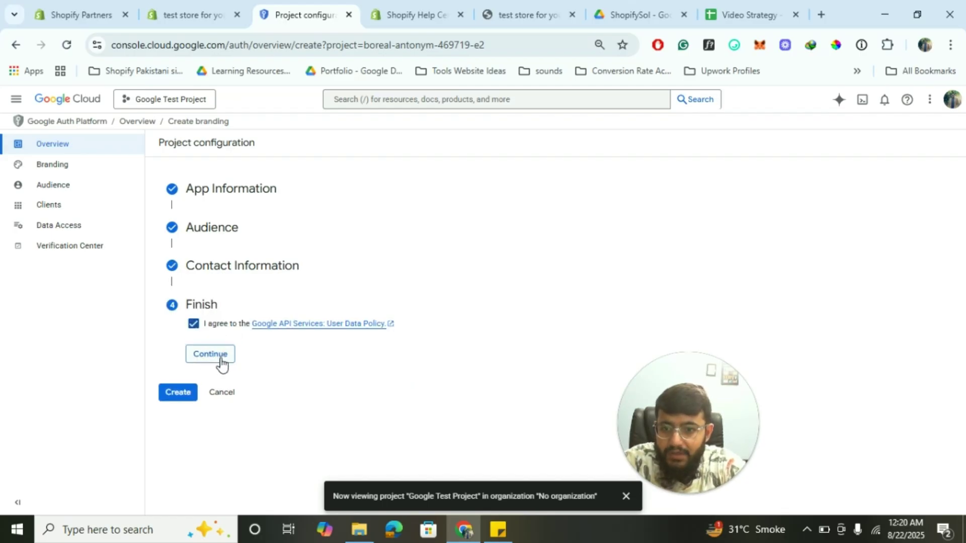
left_click(215, 354)
left_click(181, 343)
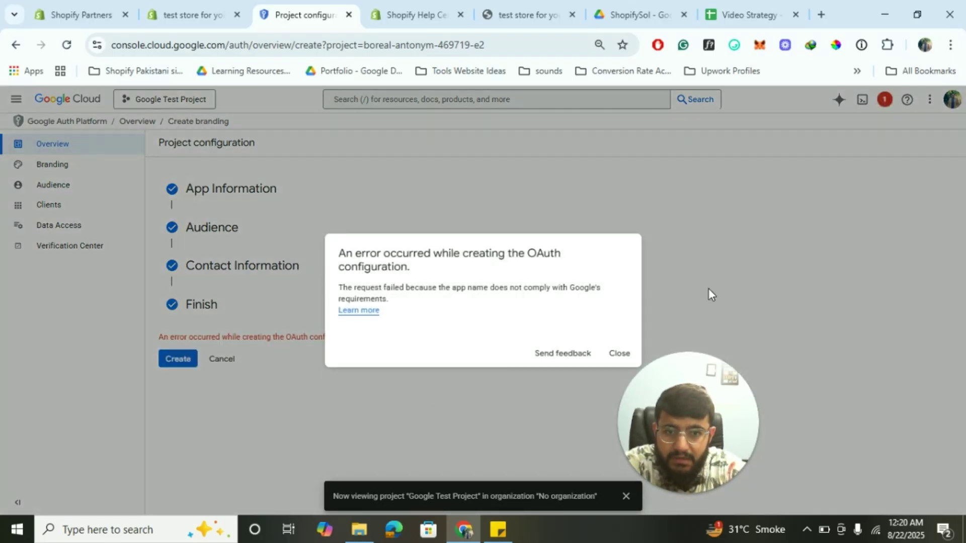
Step: Dismiss the app-name errors, cancel the failed attempt, and restart the OAuth configuration
left_click(619, 354)
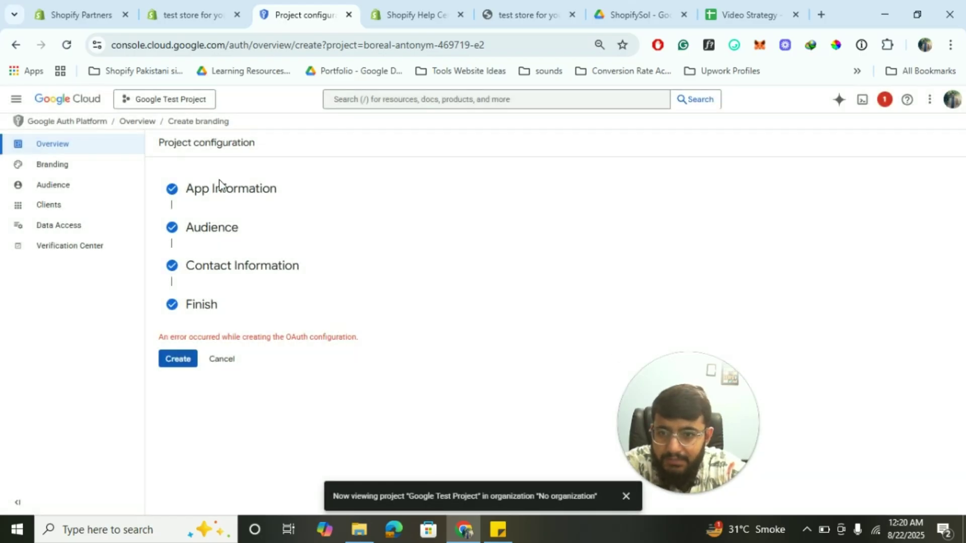
left_click(177, 359)
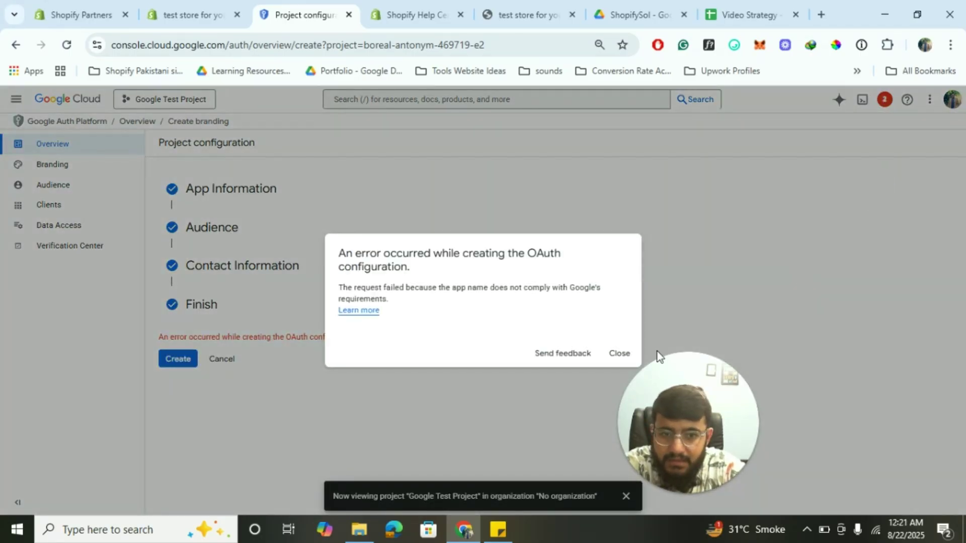
left_click(615, 354)
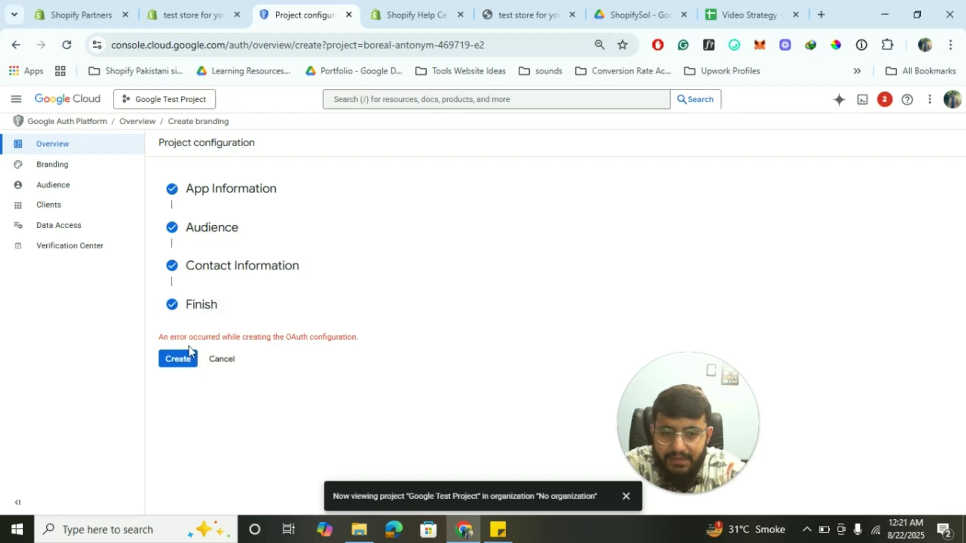
left_click(222, 359)
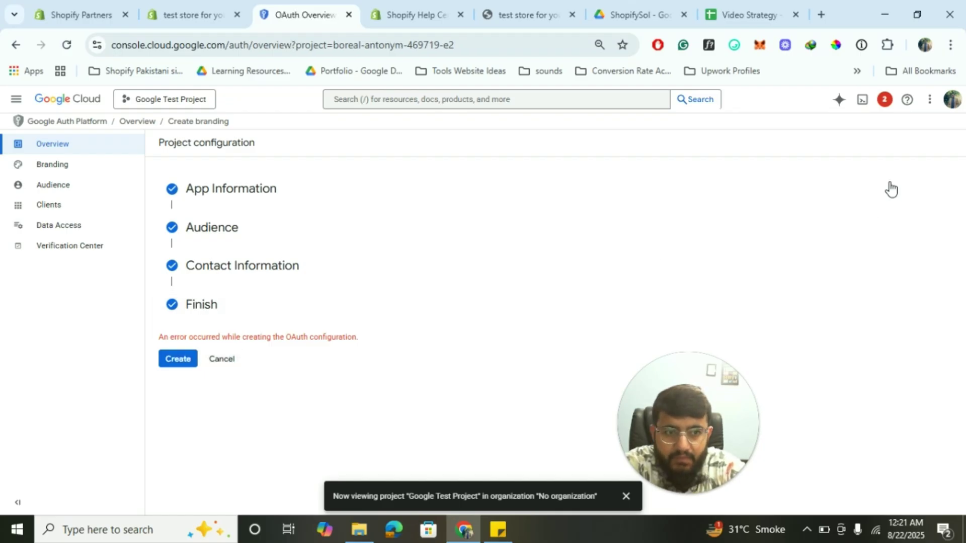
left_click(557, 409)
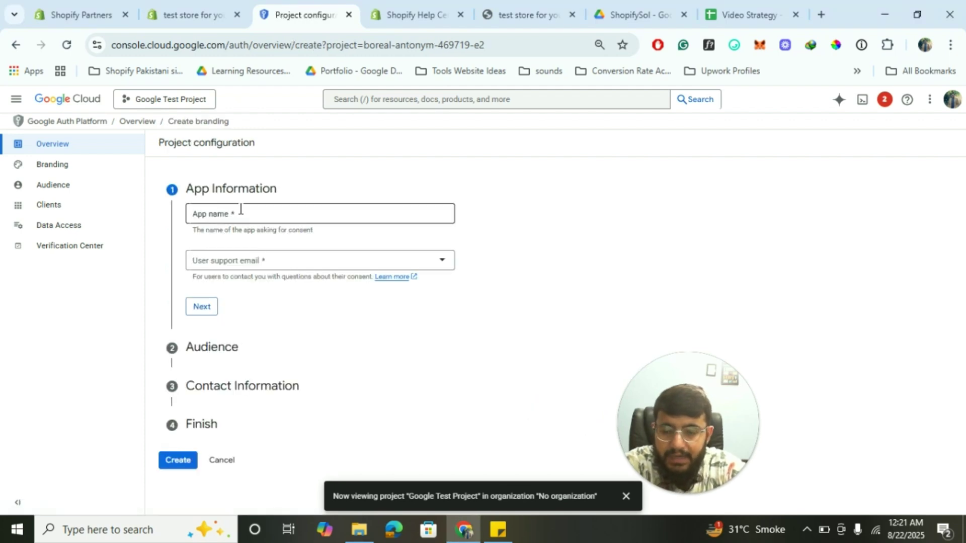
Step: Enter 'TestApplication' as the app name with the account email as support contact
left_click(241, 214)
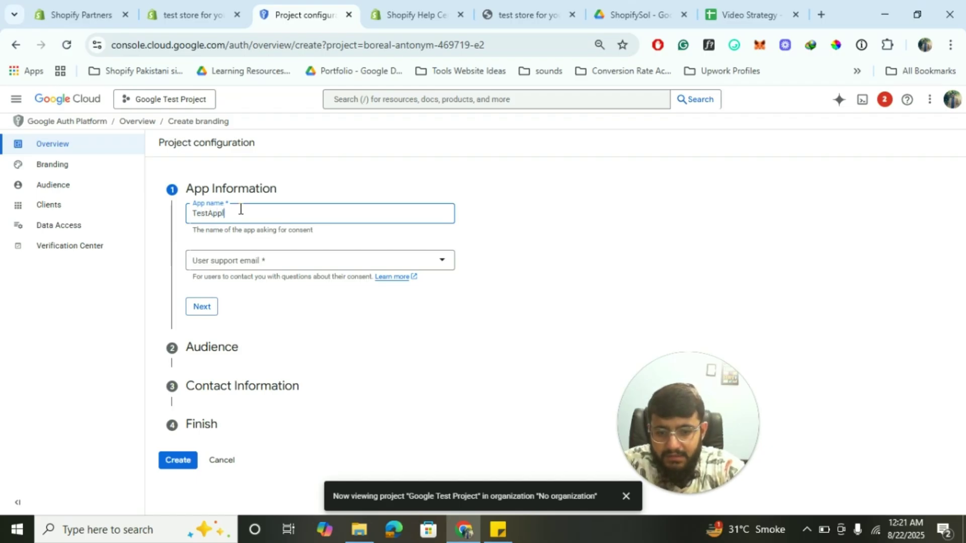
left_click(282, 265)
left_click(236, 274)
left_click(192, 311)
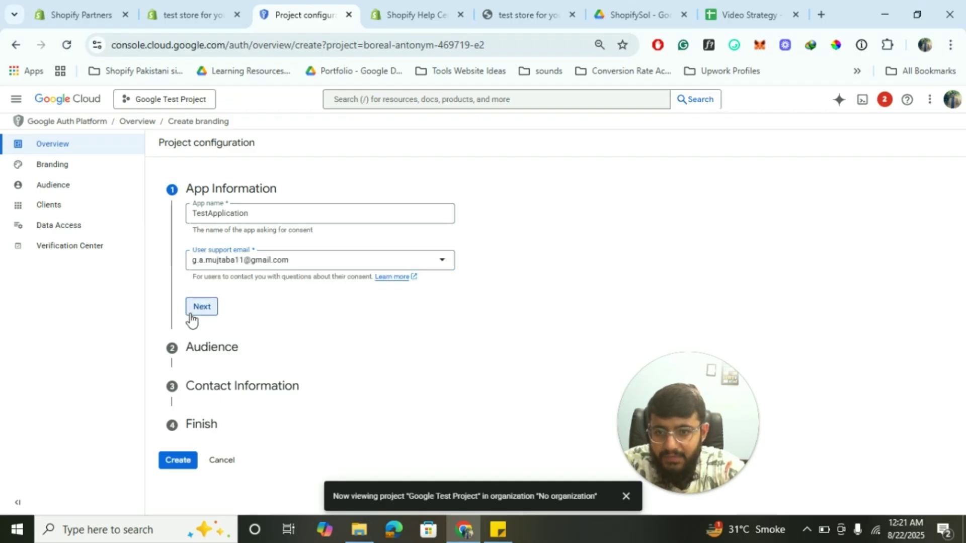
Step: Choose External audience, add the developer contact email, and accept the user data policy
left_click(192, 319)
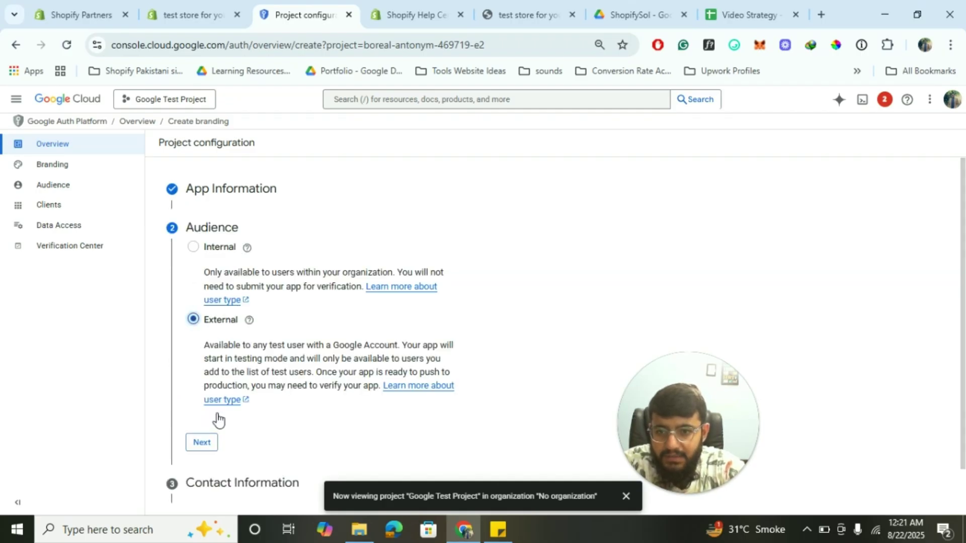
left_click(207, 441)
left_click(262, 294)
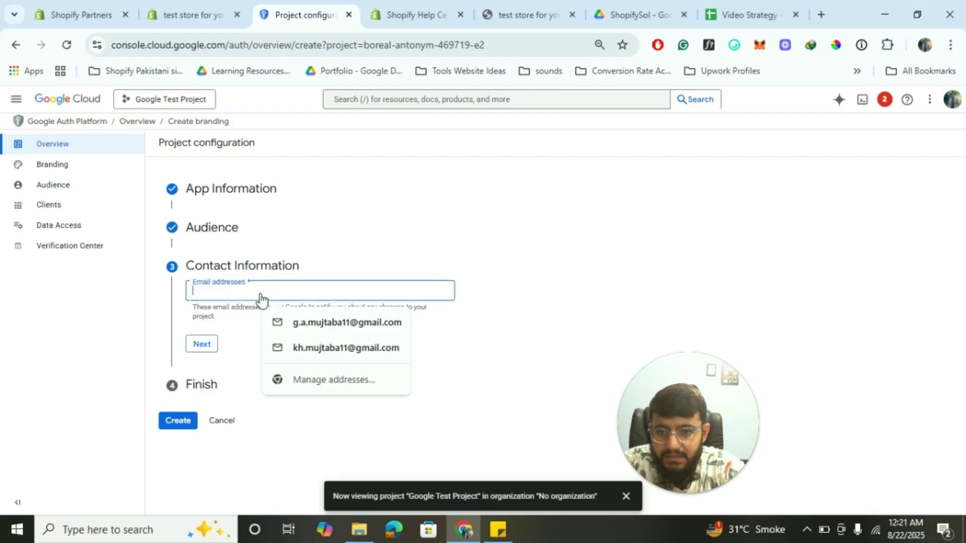
left_click(313, 324)
left_click(202, 344)
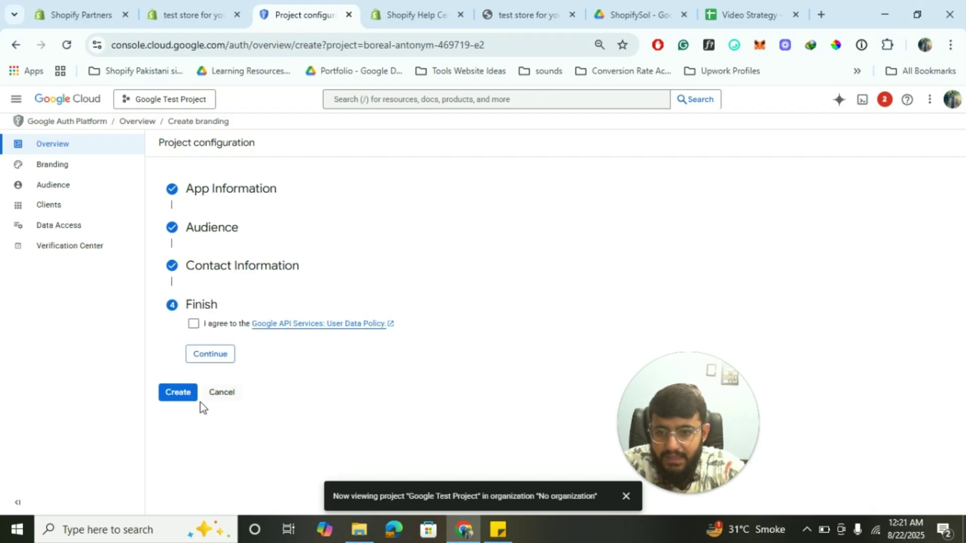
left_click(194, 323)
left_click(207, 355)
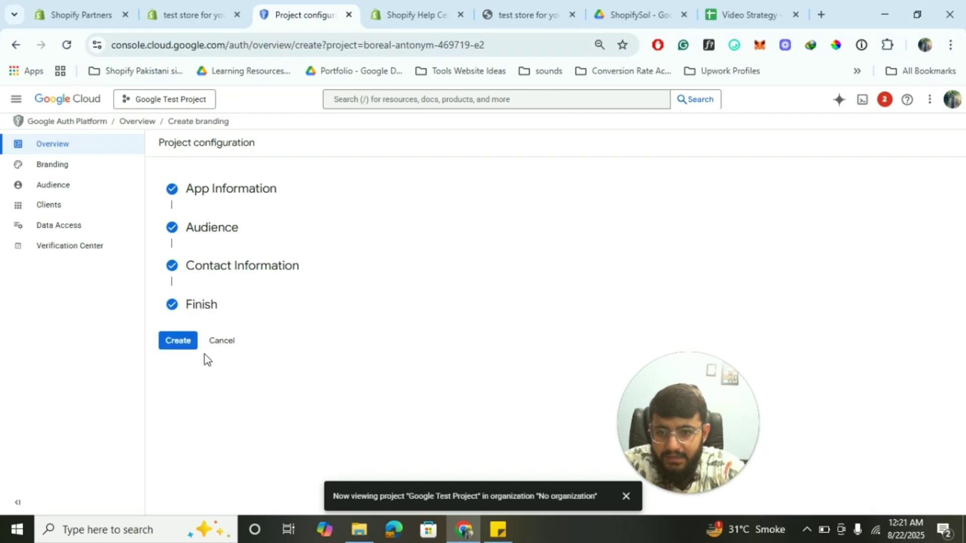
Step: Create the OAuth configuration, then go to APIs & Services > Credentials, which has no OAuth clients
left_click(178, 341)
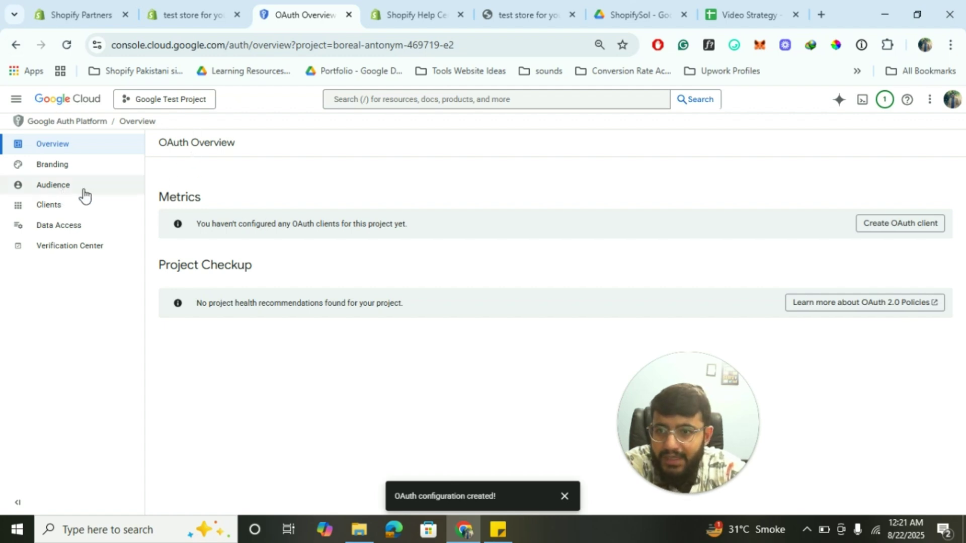
left_click(16, 99)
left_click(410, 15)
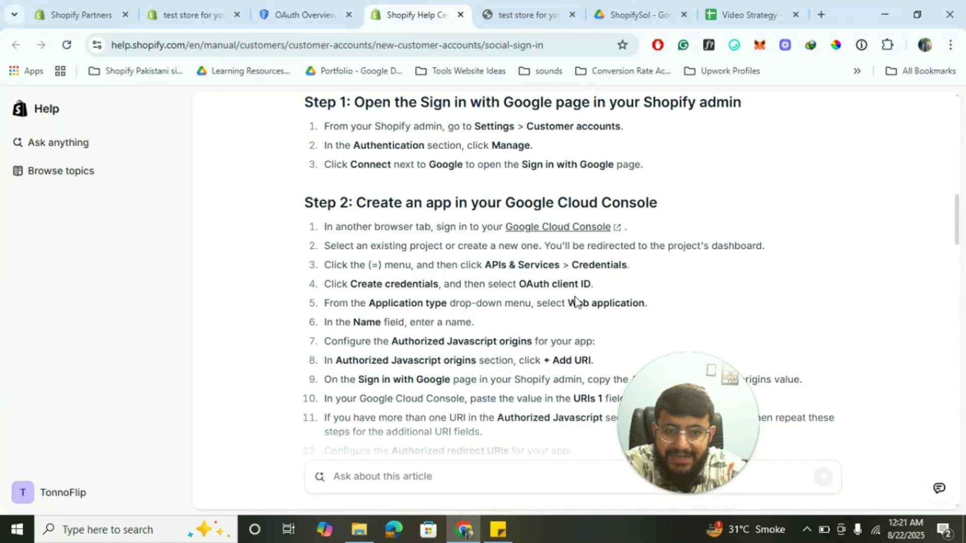
left_click(310, 8)
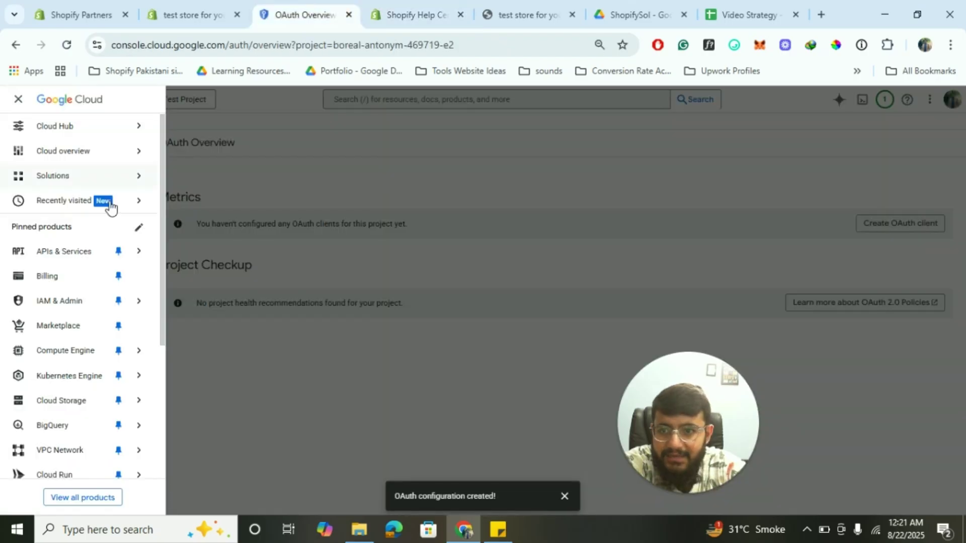
mouse_move(80, 254)
left_click(183, 296)
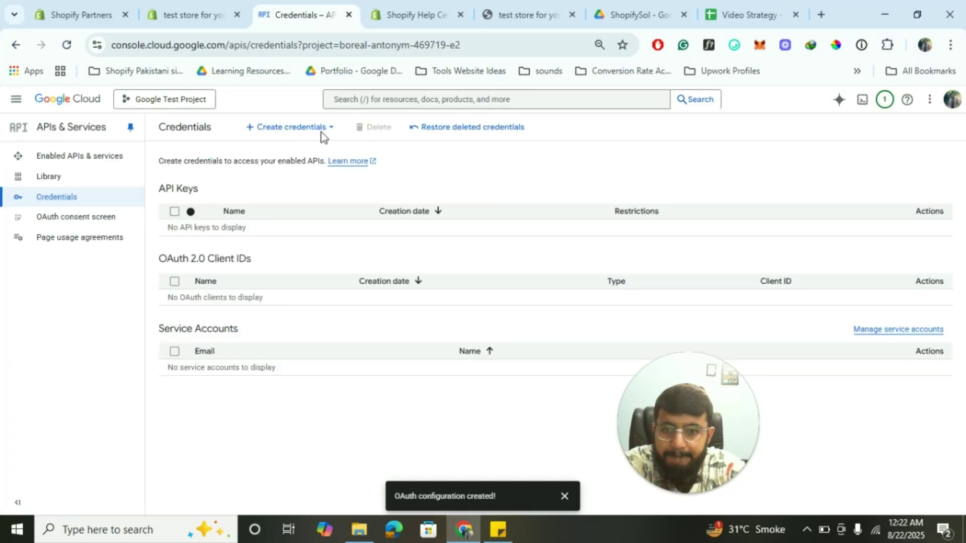
Step: Start a new Web application OAuth client ID named 'Test Application'
left_click(312, 129)
left_click(294, 191)
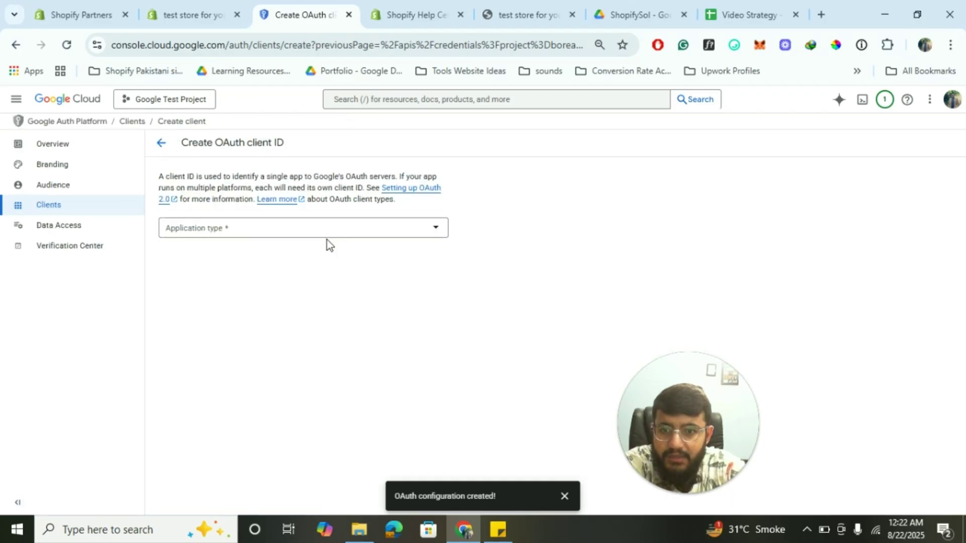
left_click(283, 229)
left_click(211, 240)
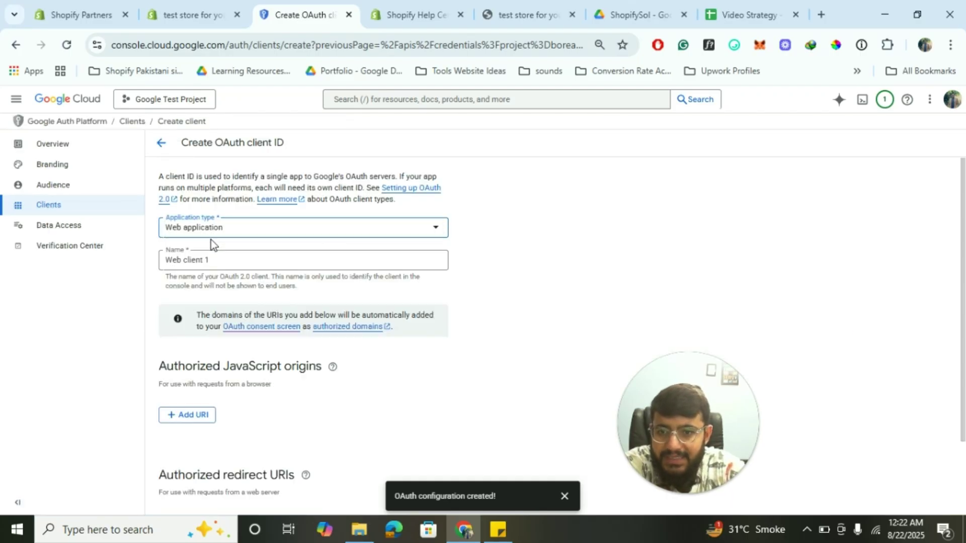
left_click(217, 260)
key("ctrl+a")
type("Te")
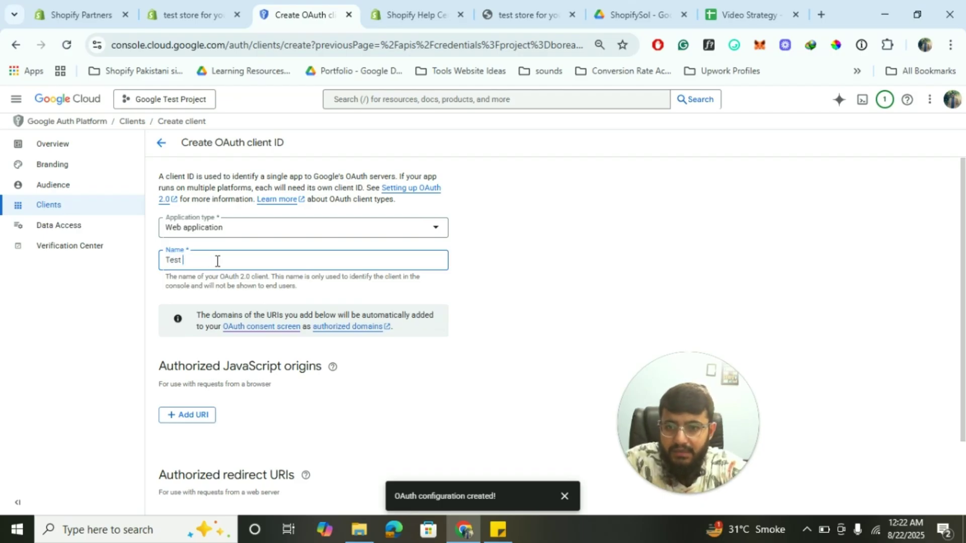
type("st Application")
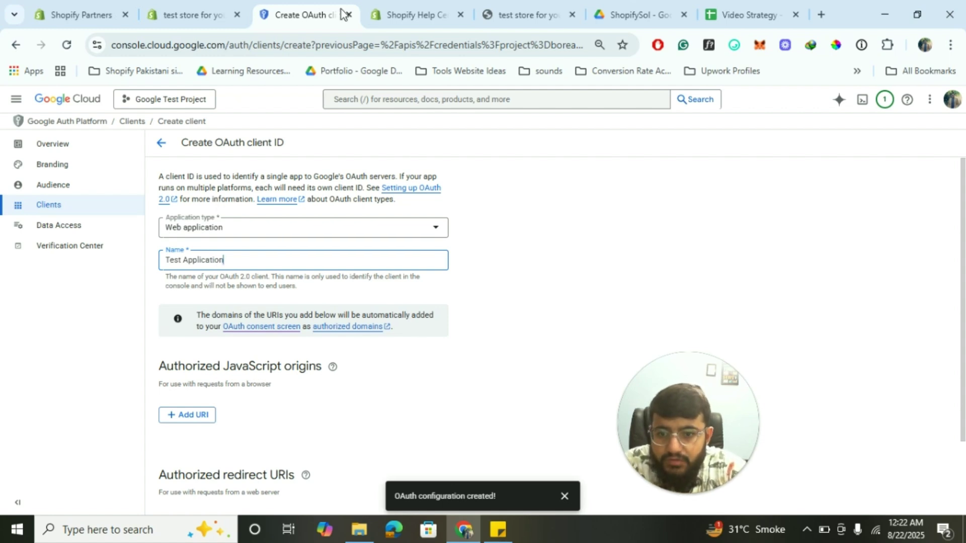
Step: Add an empty Authorized JavaScript origin entry and bring up Shopify's Step 2 help instructions
left_click(410, 14)
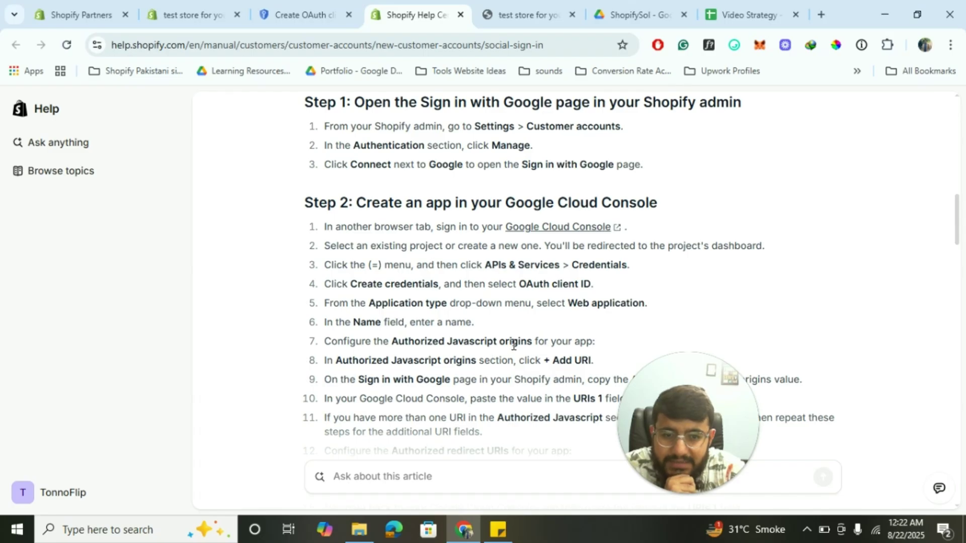
scroll(519, 340, "down", 1)
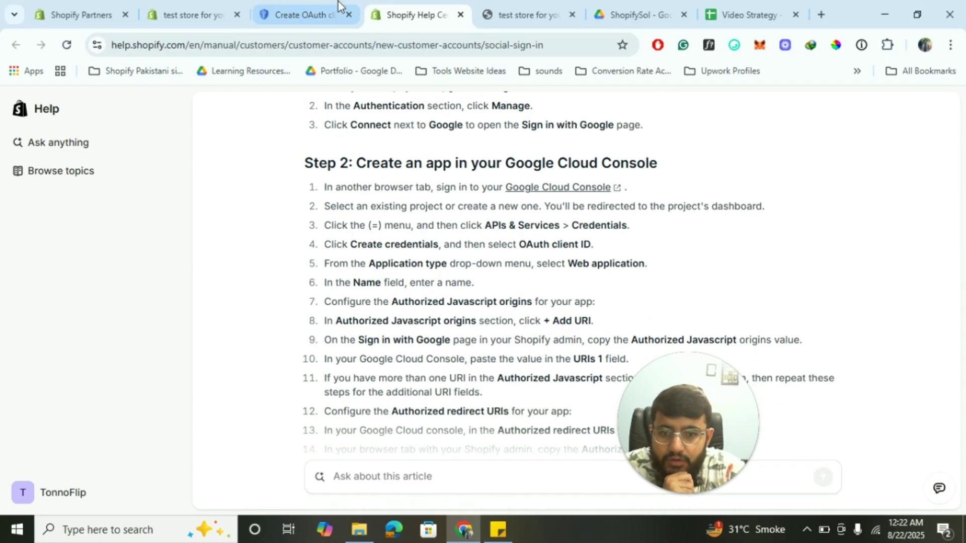
left_click(302, 13)
scroll(364, 276, "down", 2)
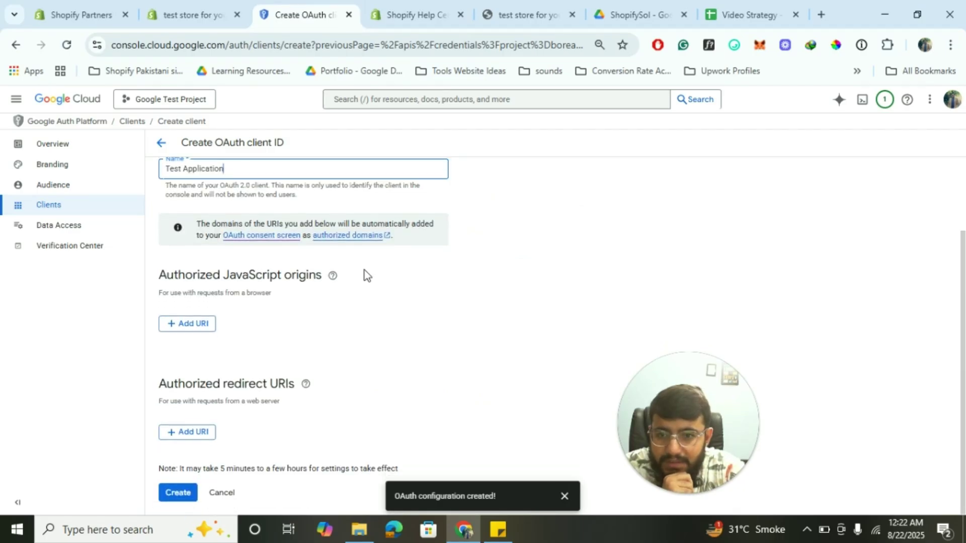
left_click(192, 324)
left_click(408, 14)
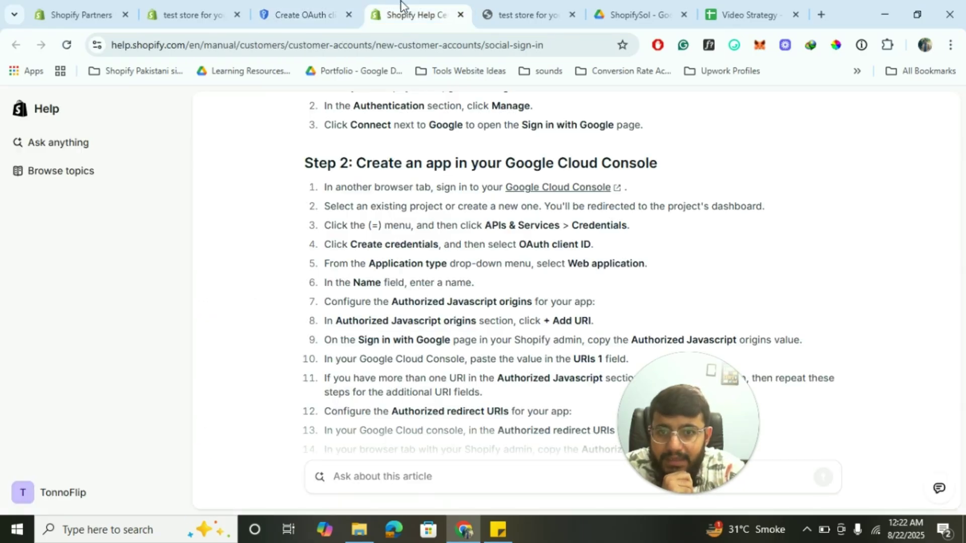
scroll(553, 377, "down", 1)
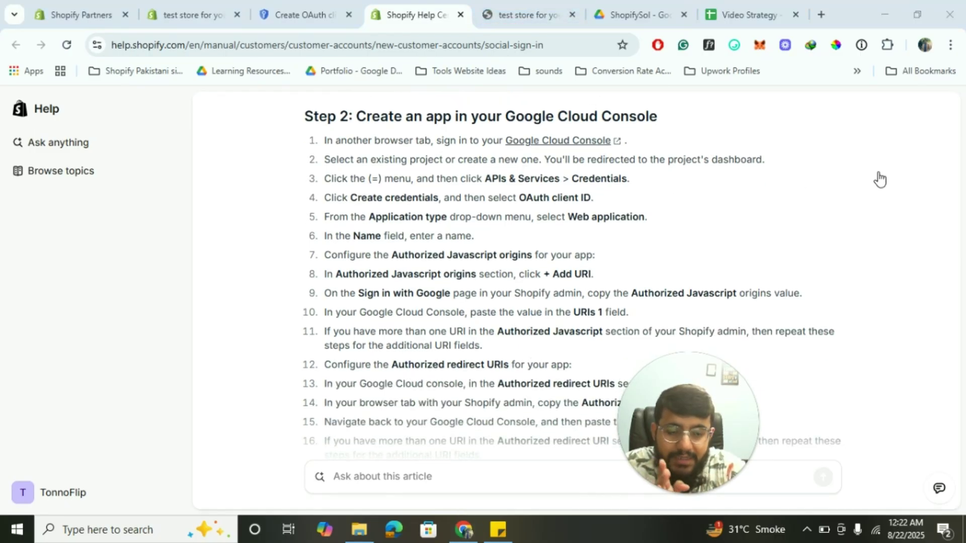
left_click(167, 7)
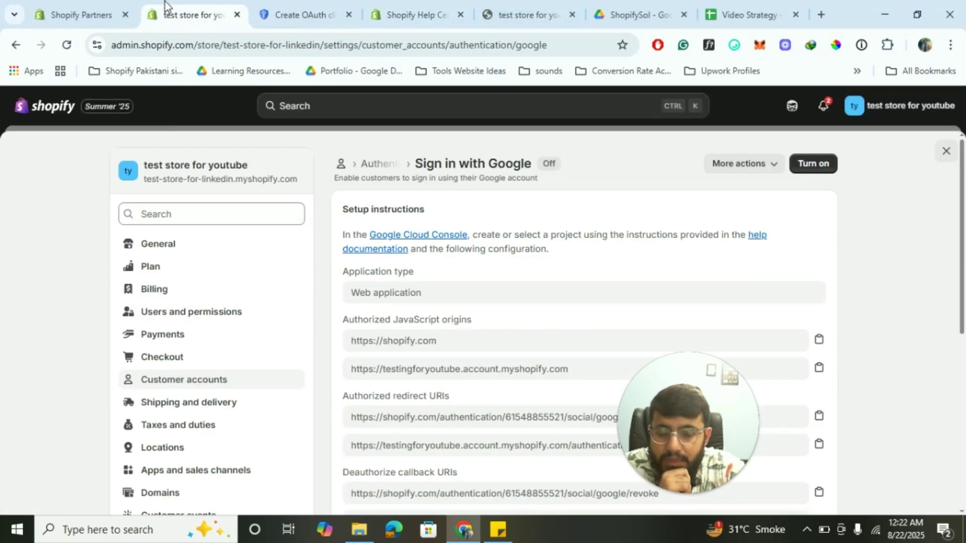
scroll(487, 329, "down", 1)
left_click(394, 7)
left_click(300, 15)
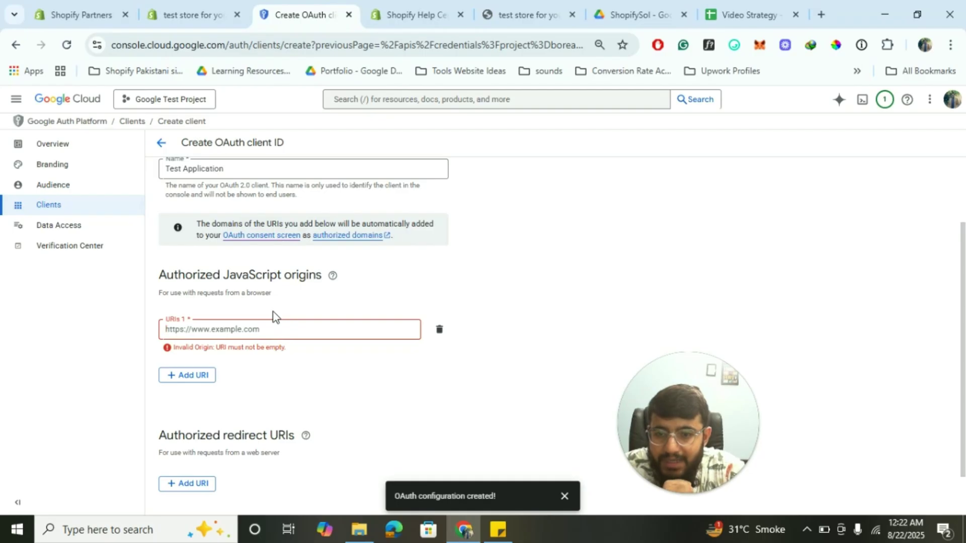
left_click(201, 12)
scroll(442, 327, "down", 1)
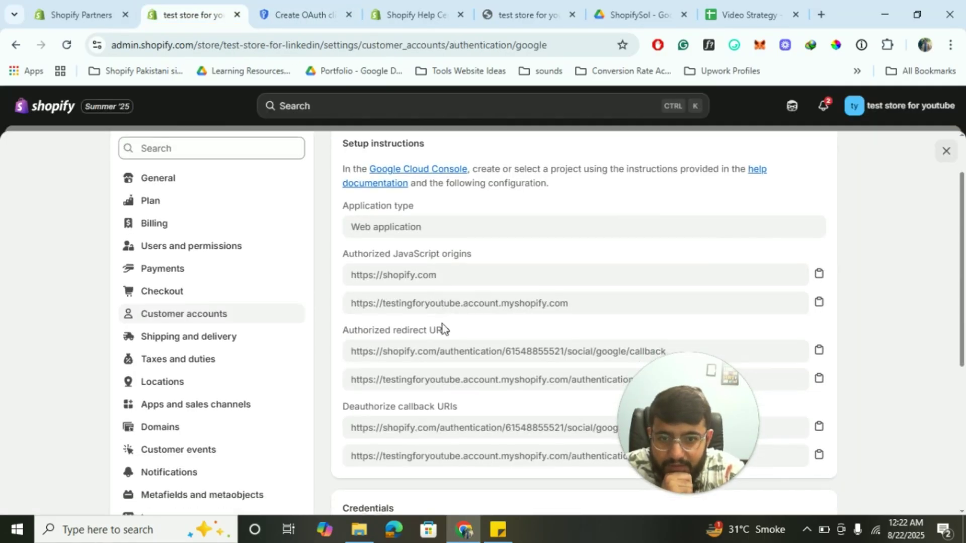
left_click(820, 278)
left_click(285, 6)
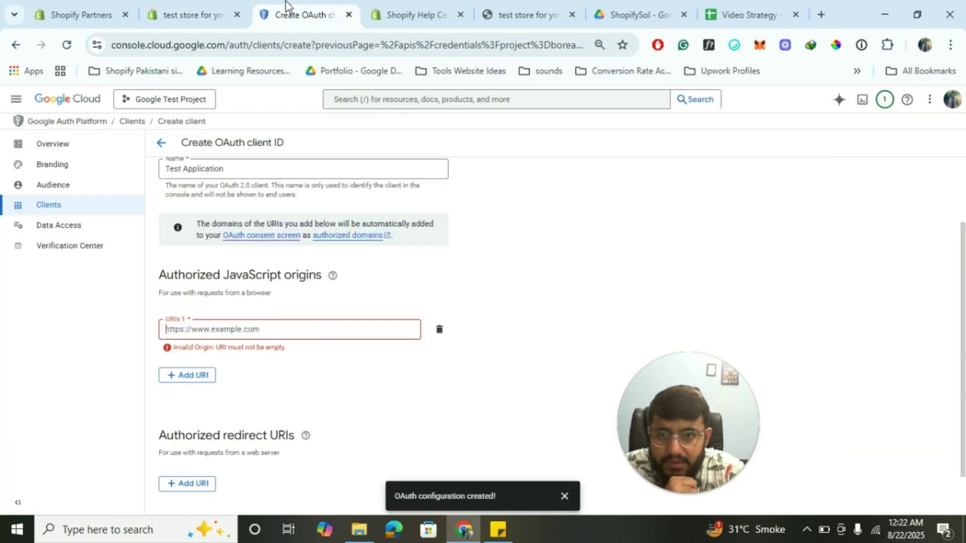
key("ctrl+v")
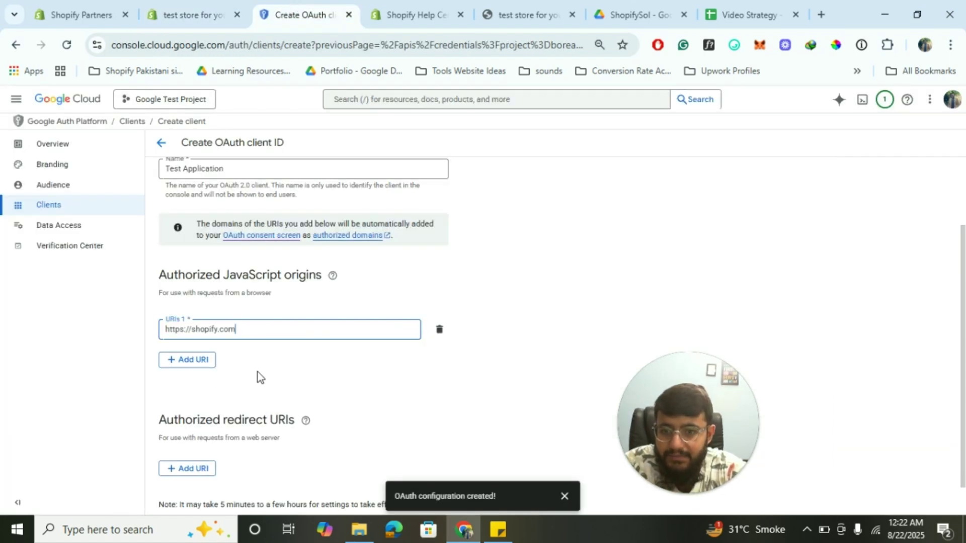
left_click(189, 361)
left_click(215, 6)
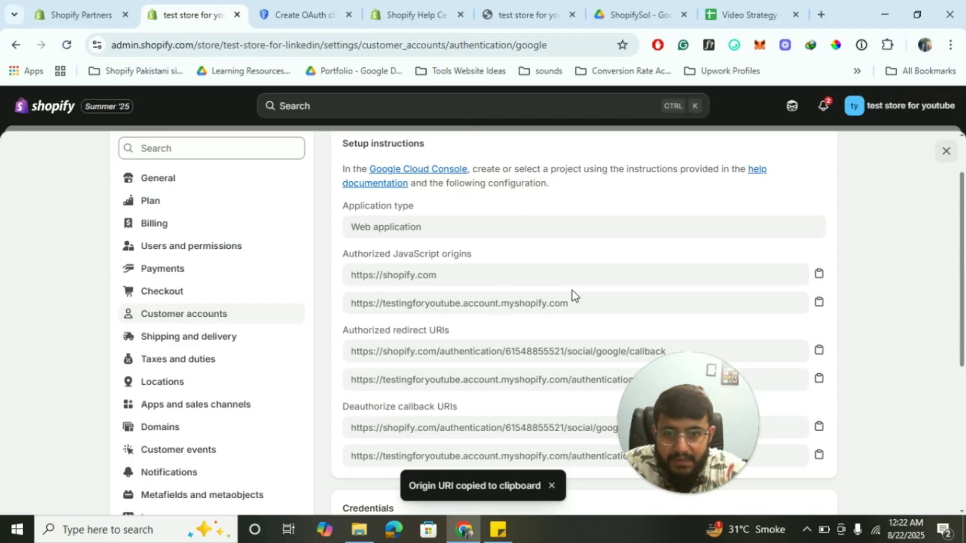
left_click(820, 303)
left_click(287, 10)
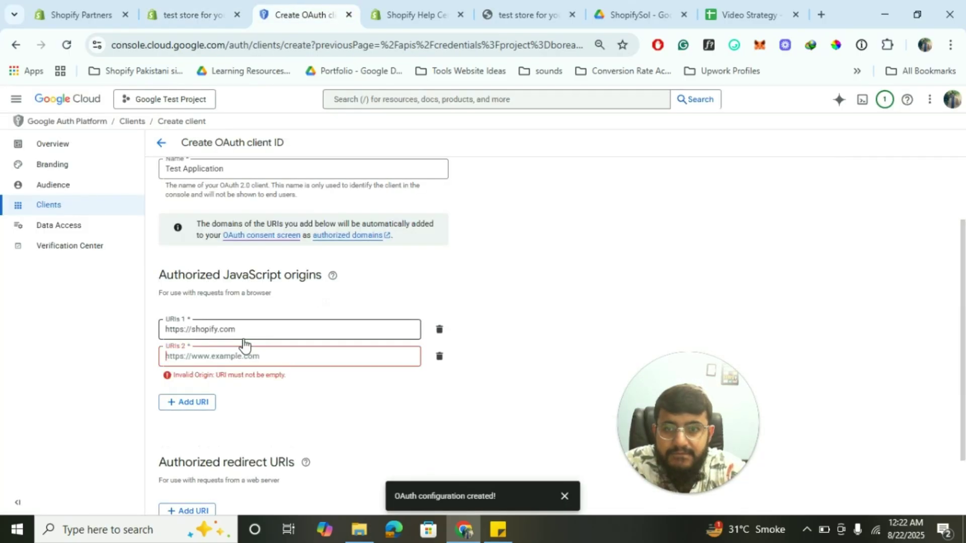
left_click(228, 353)
key("ctrl+v")
left_click(194, 388)
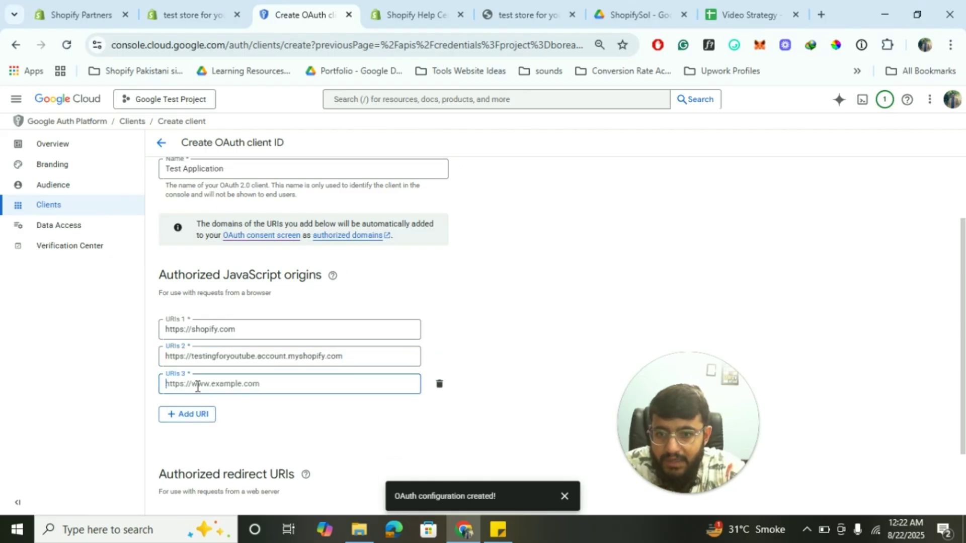
left_click(440, 387)
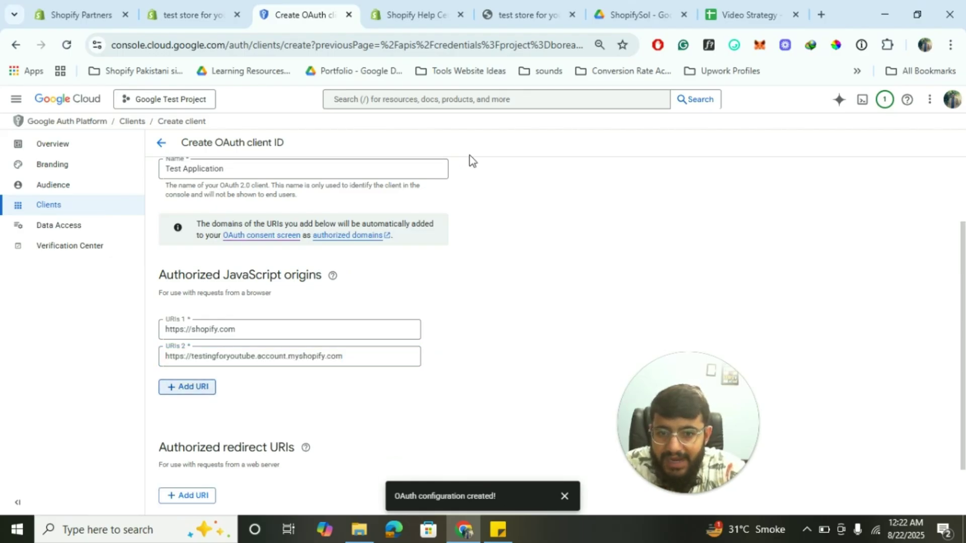
left_click(424, 11)
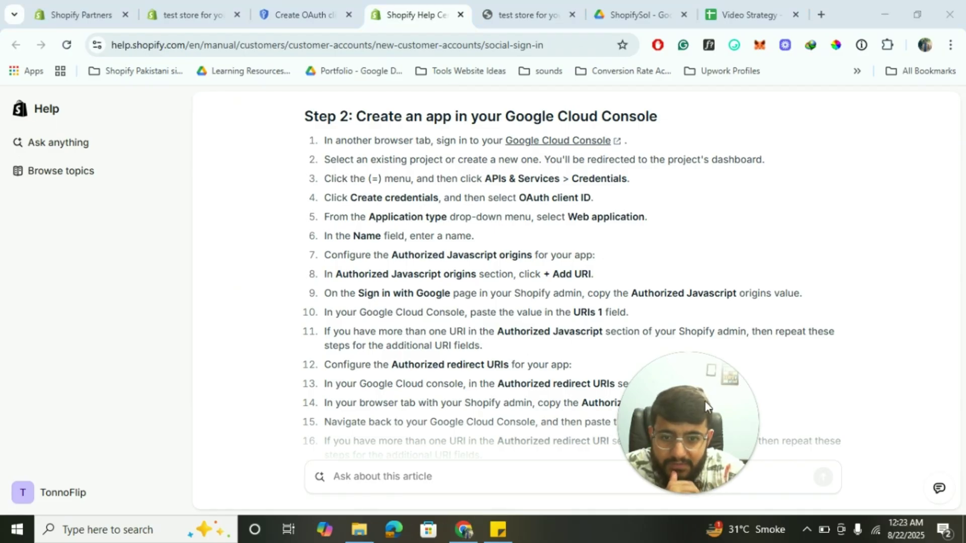
scroll(361, 378, "down", 2)
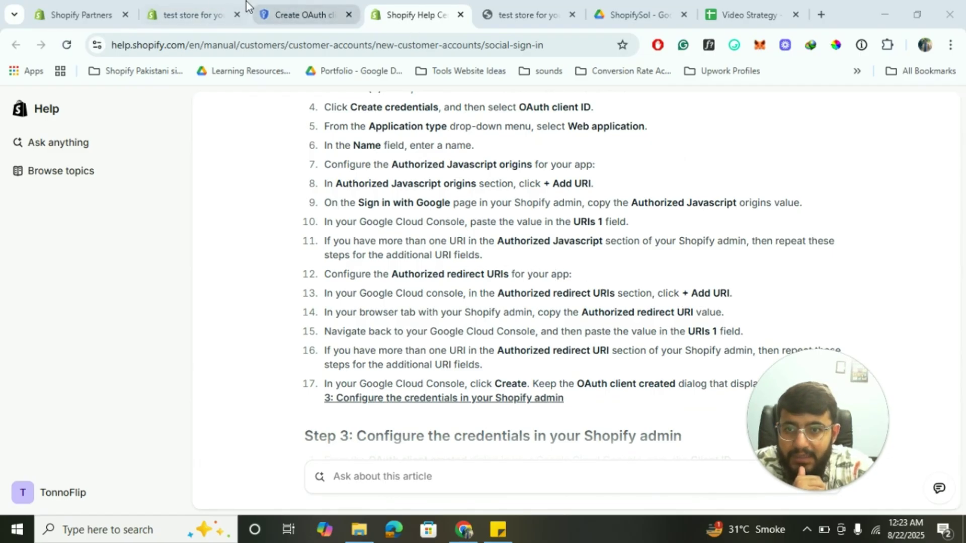
left_click(194, 15)
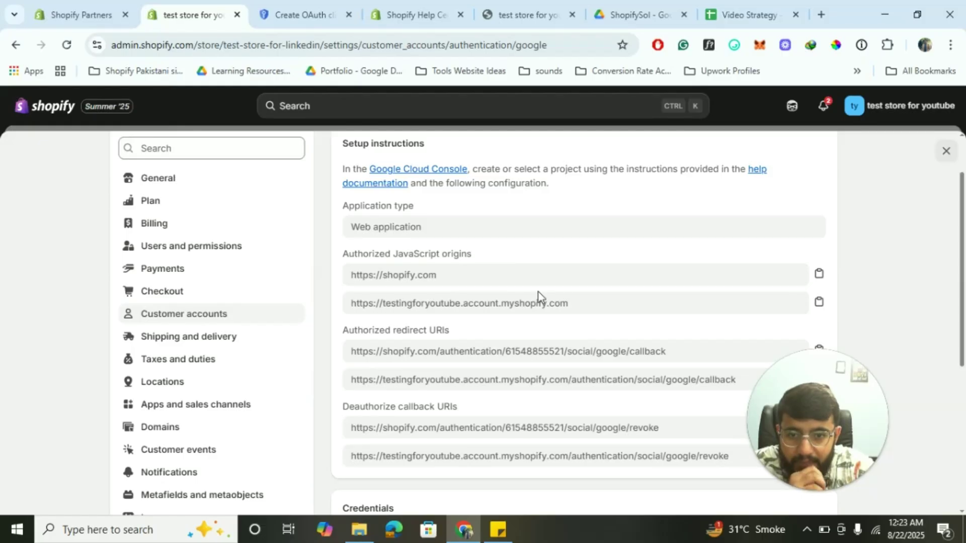
Step: Paste the first Google callback URL from Shopify as authorized redirect URIs 1
scroll(551, 302, "down", 1)
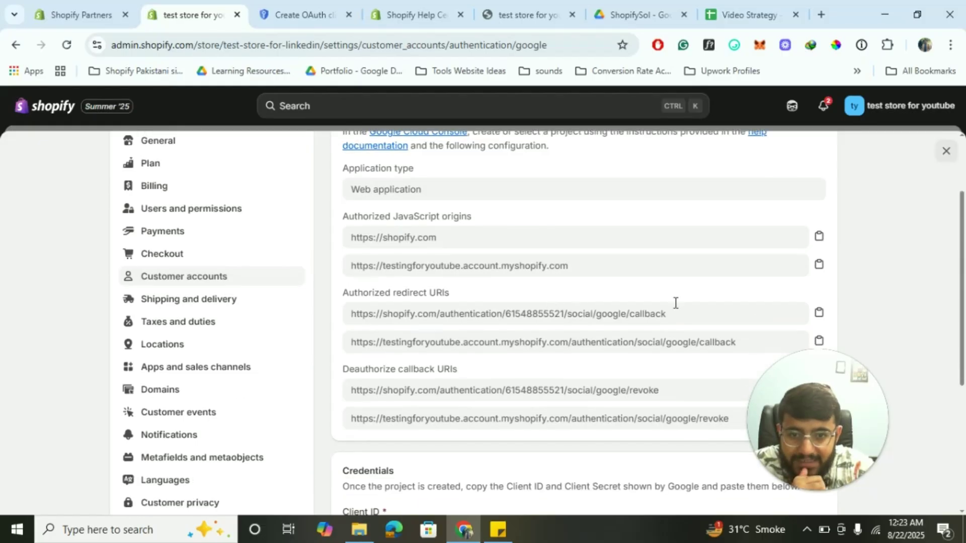
left_click(820, 314)
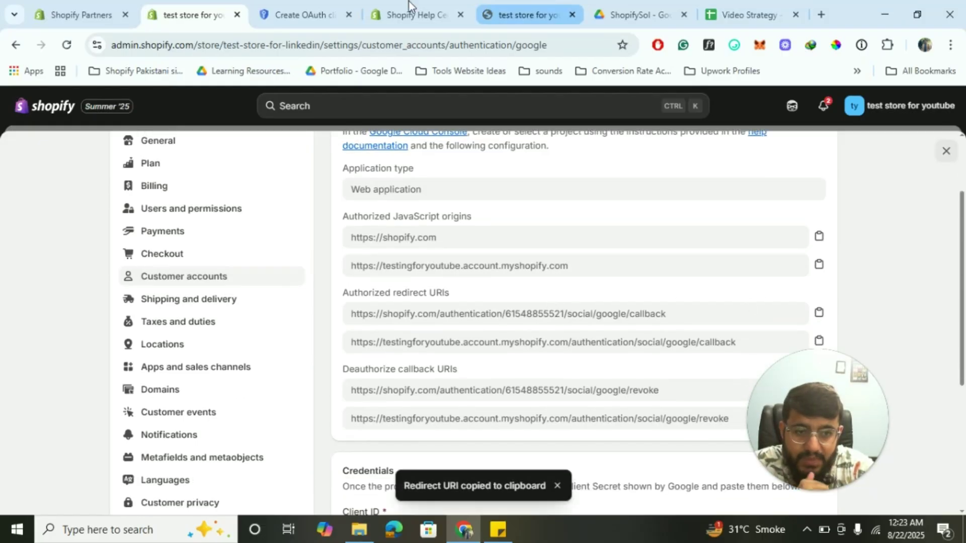
left_click(279, 11)
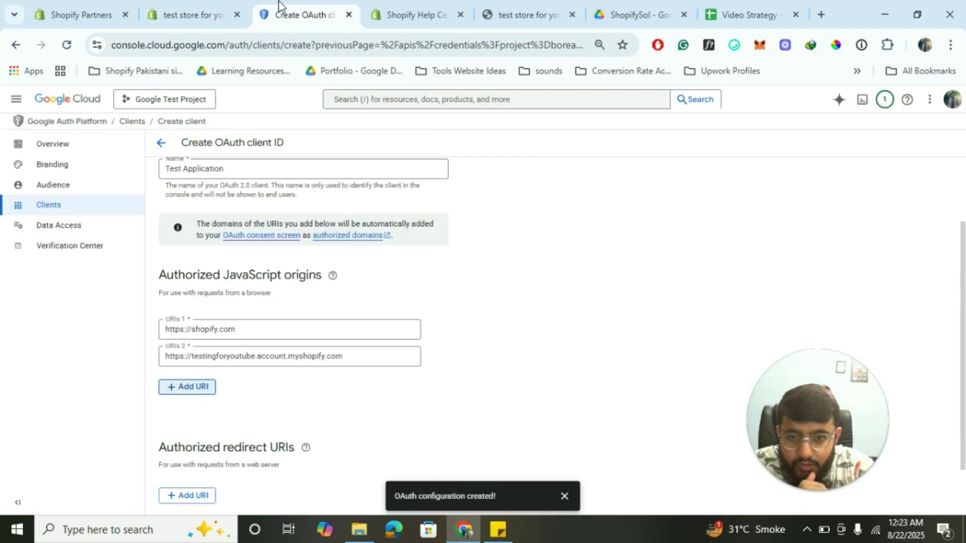
mouse_move(332, 275)
left_click(189, 495)
scroll(327, 387, "down", 2)
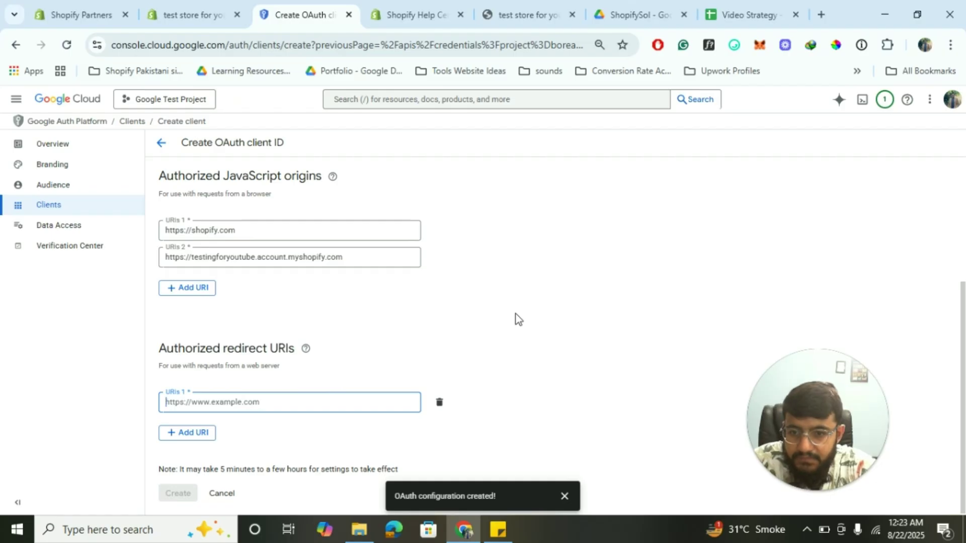
key("ctrl+v")
Step: Add the second Google callback URL from Shopify as authorized redirect URIs 2
left_click(196, 431)
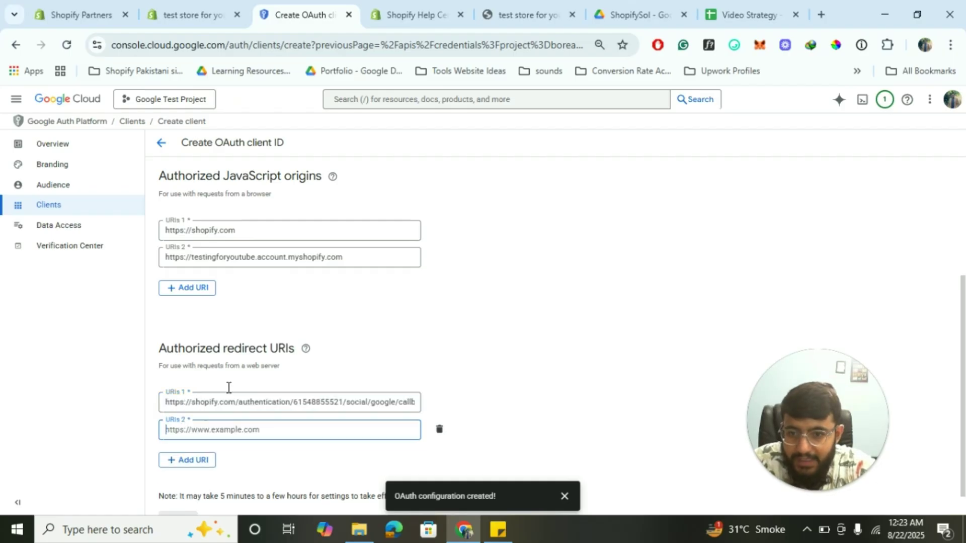
left_click(202, 9)
scroll(496, 308, "down", 1)
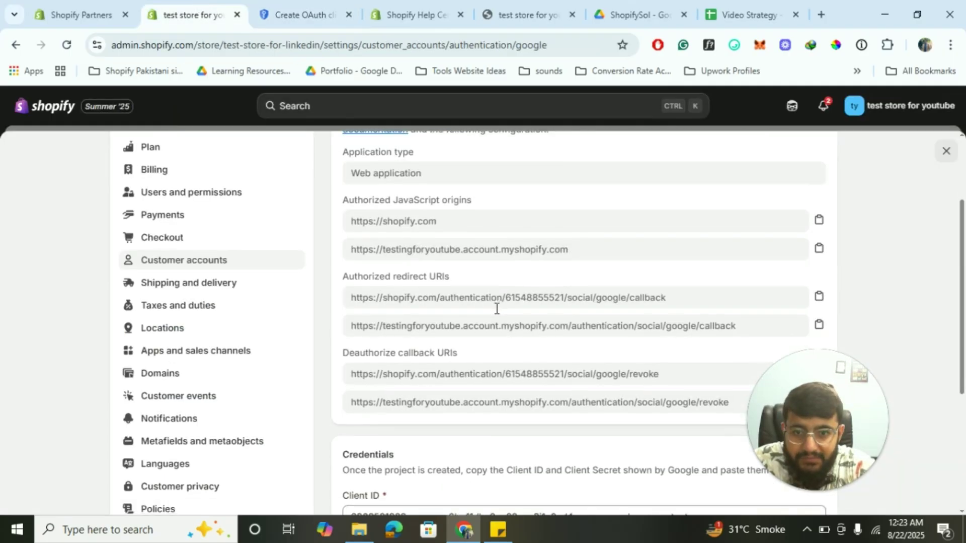
left_click(821, 325)
left_click(300, 14)
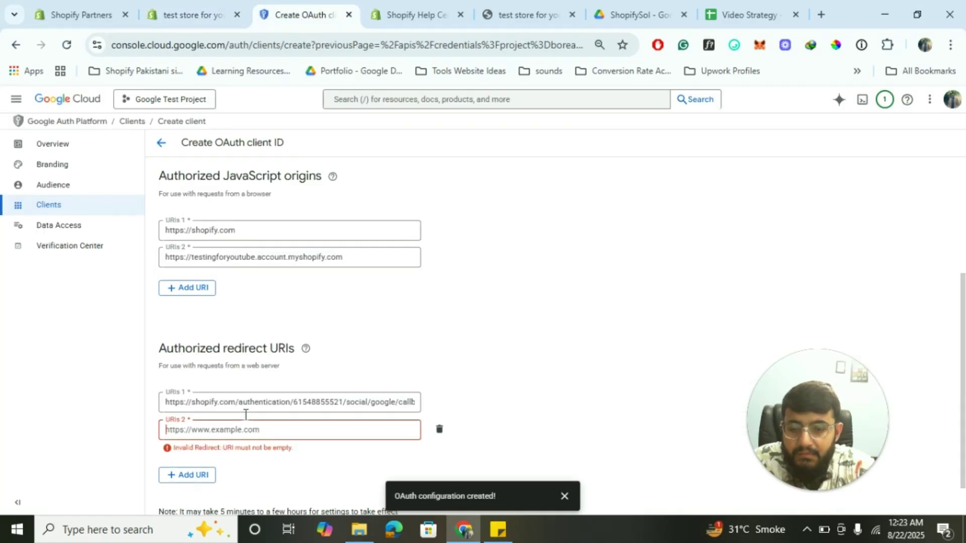
key("ctrl+v")
left_click(520, 337)
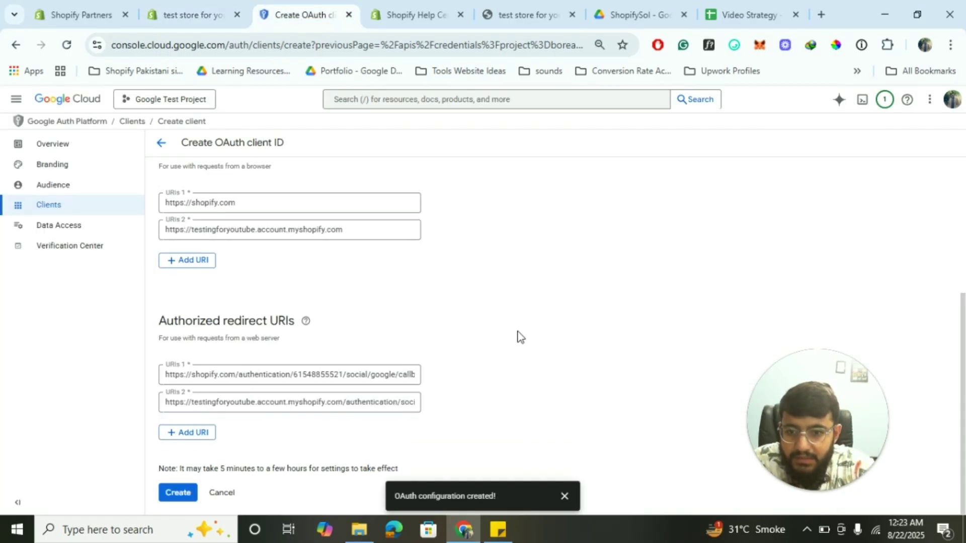
left_click(408, 13)
scroll(524, 307, "down", 1)
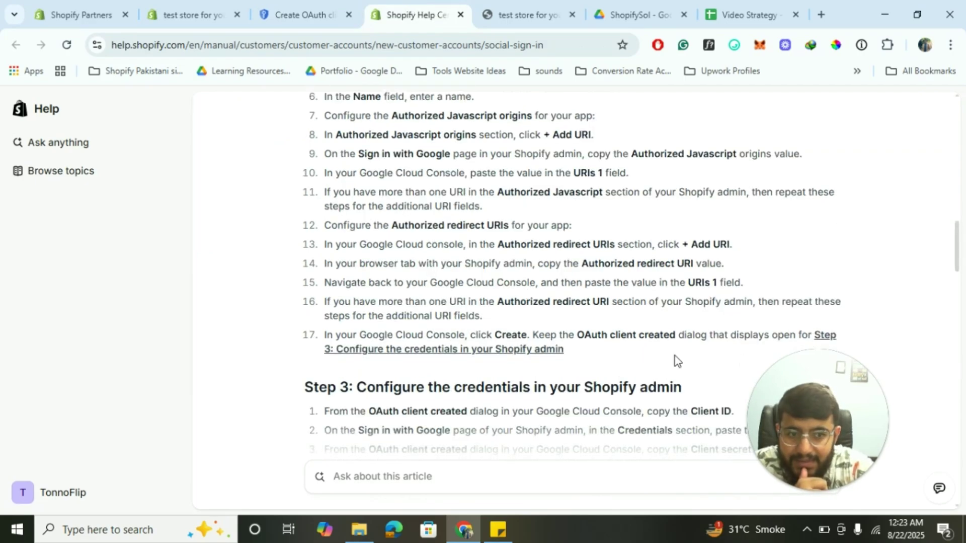
scroll(574, 304, "down", 2)
left_click(292, 14)
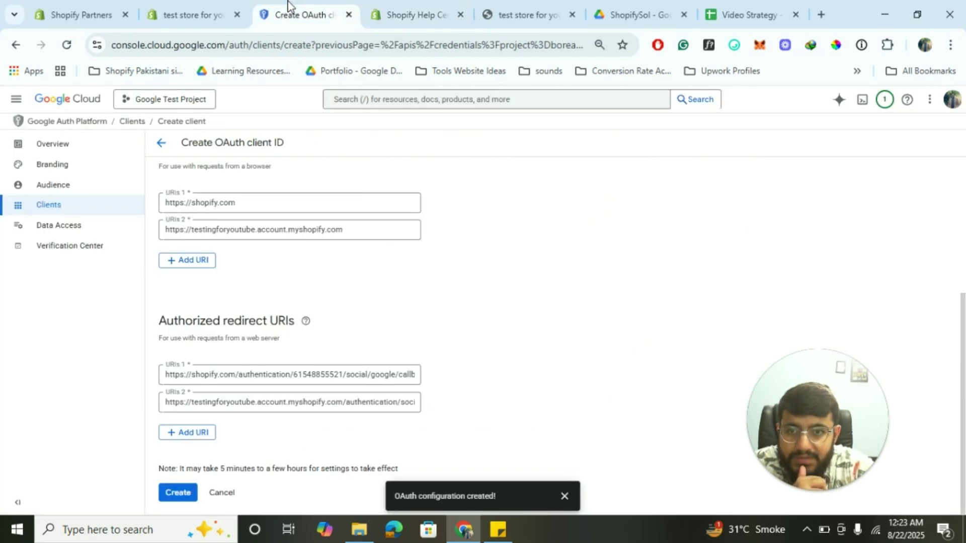
Step: Create the Test Application OAuth client and copy its newly issued client ID
left_click(174, 490)
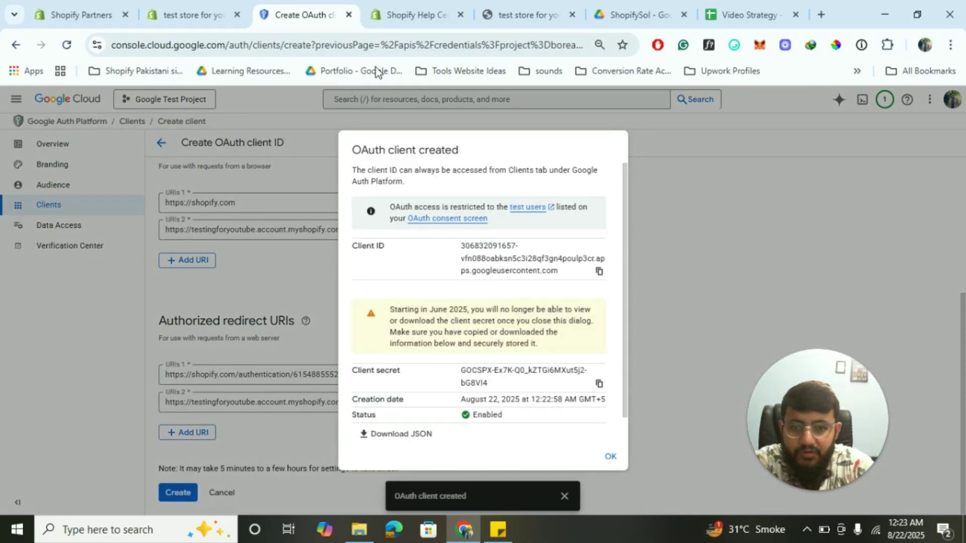
left_click(436, 13)
scroll(484, 317, "down", 2)
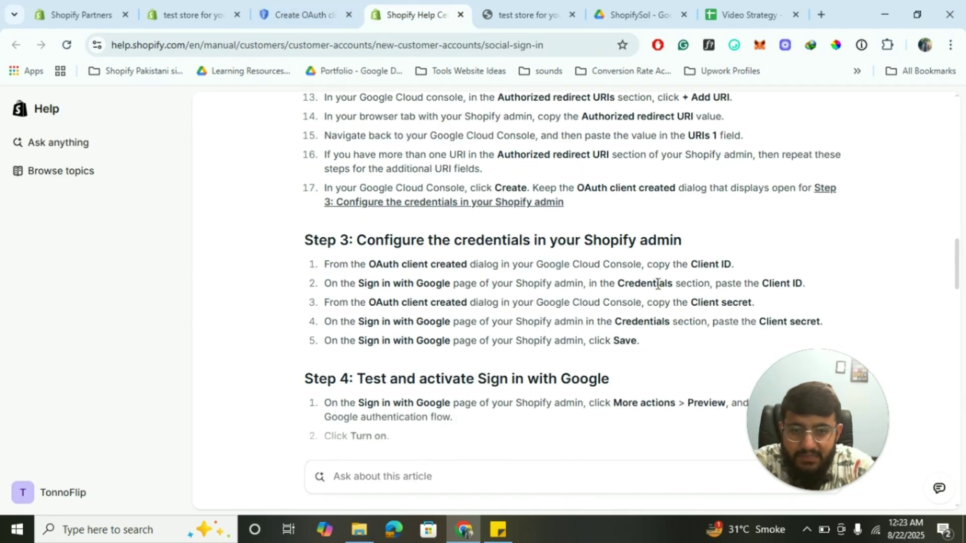
left_click(313, 1)
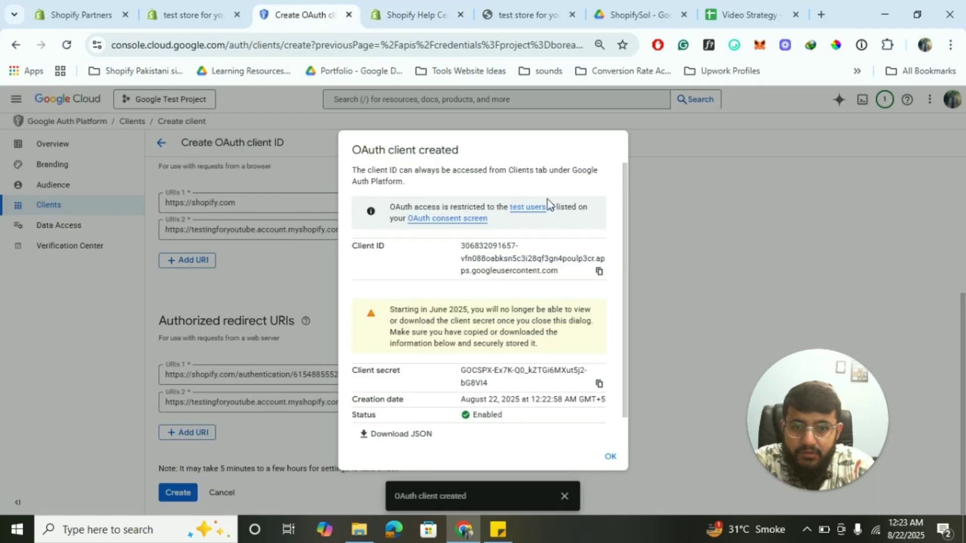
left_click(597, 271)
Step: Replace the old Client ID in Shopify's Sign in with Google credentials with the new one
left_click(442, 11)
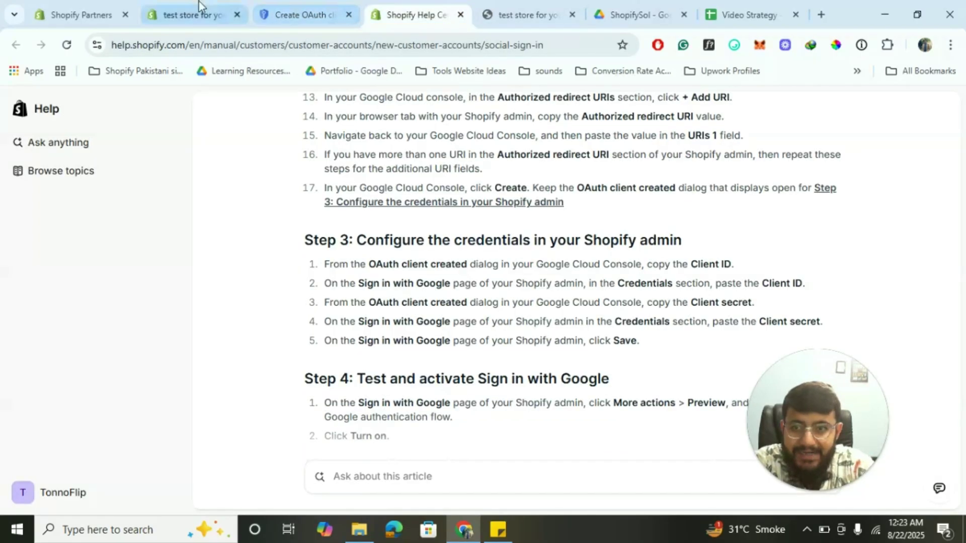
left_click(201, 12)
scroll(506, 254, "down", 1)
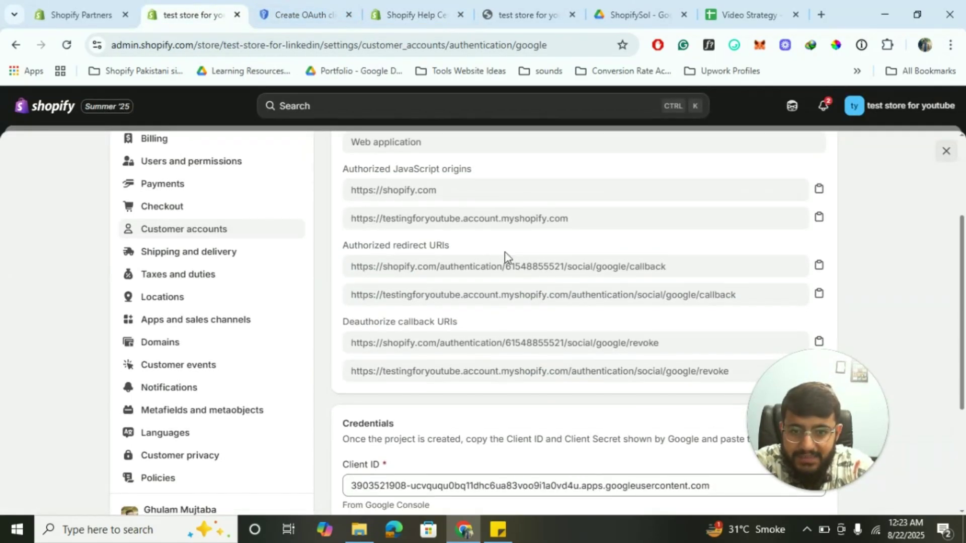
scroll(506, 254, "down", 3)
left_click(639, 340)
key("ctrl+a")
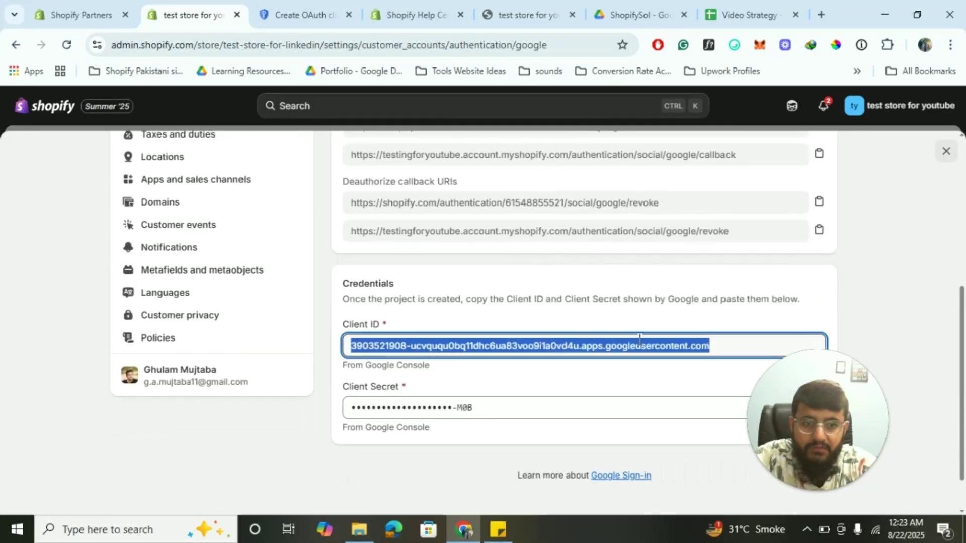
key("ctrl+v")
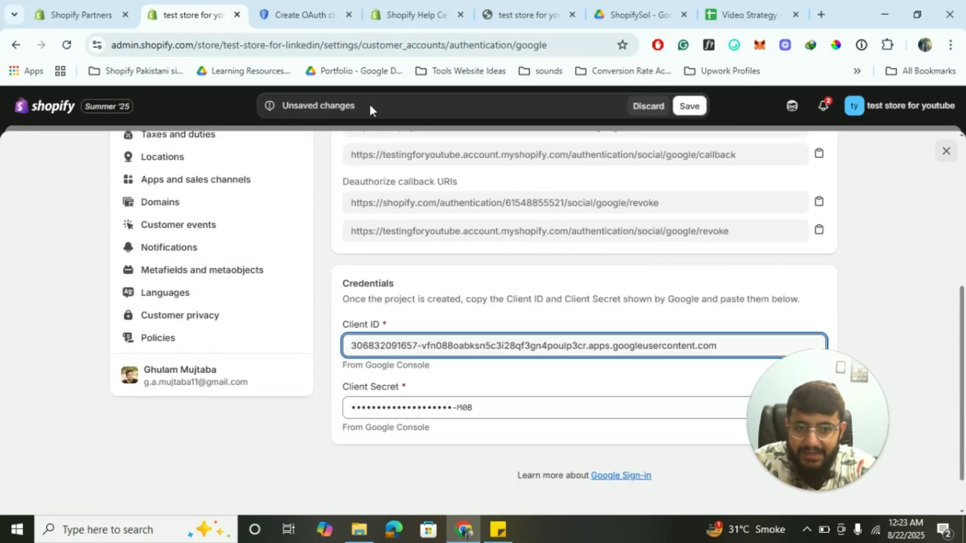
Step: Copy the new client secret from Google Cloud and paste it over Shopify's old Client Secret
left_click(300, 14)
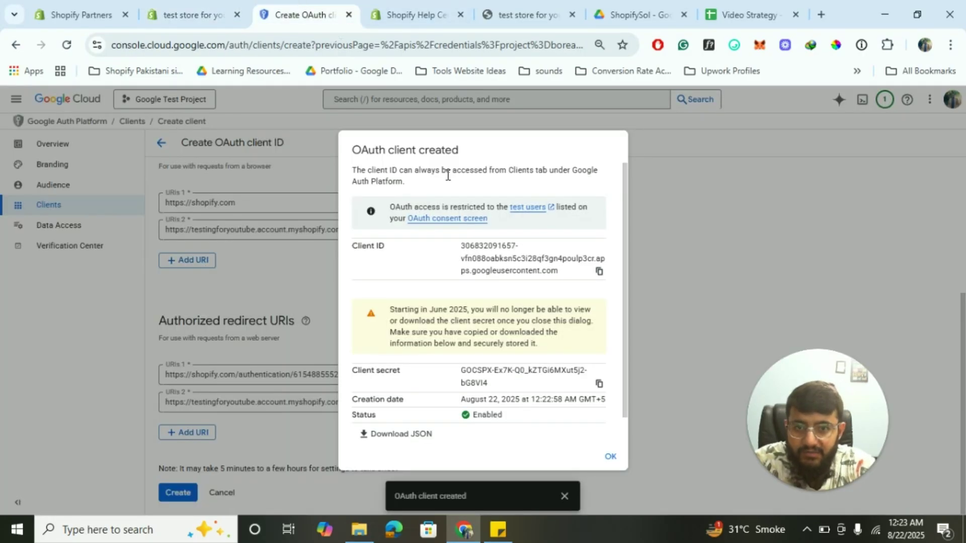
left_click(599, 384)
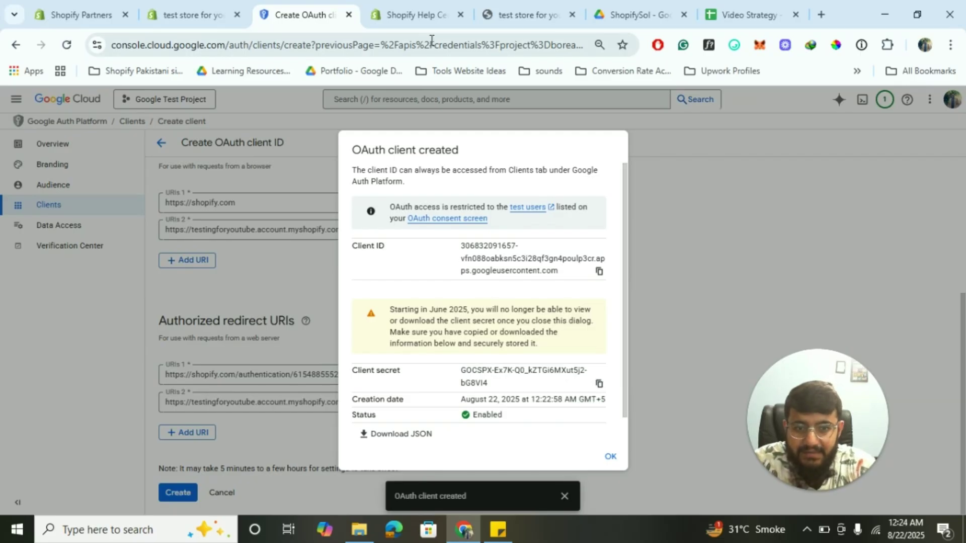
key("ctrl+shift+Tab")
left_click(487, 410)
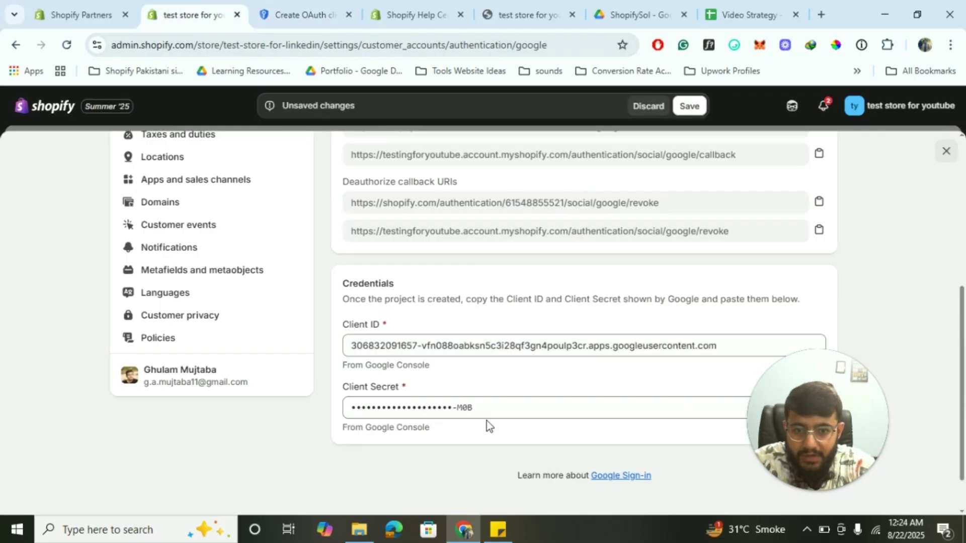
key("ctrl+a")
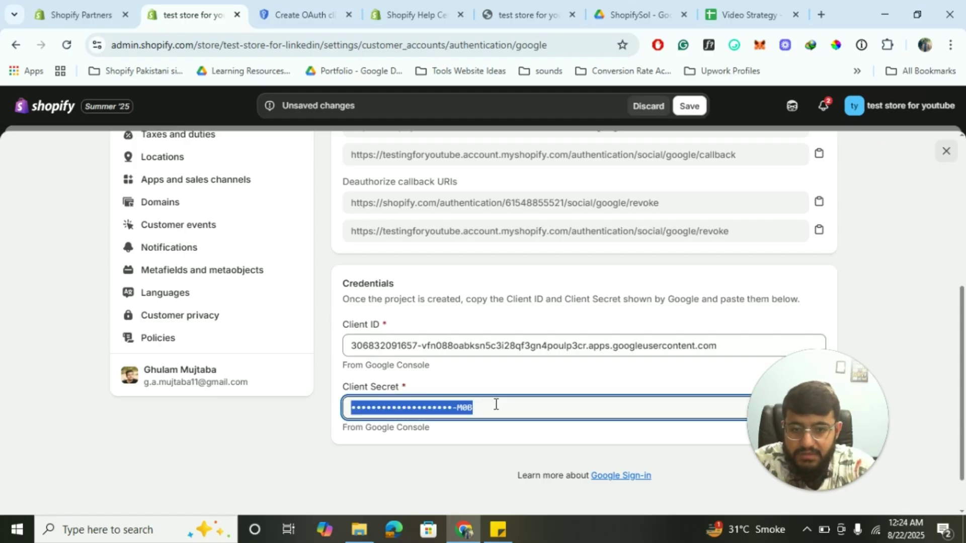
key("ctrl+v")
left_click(318, 2)
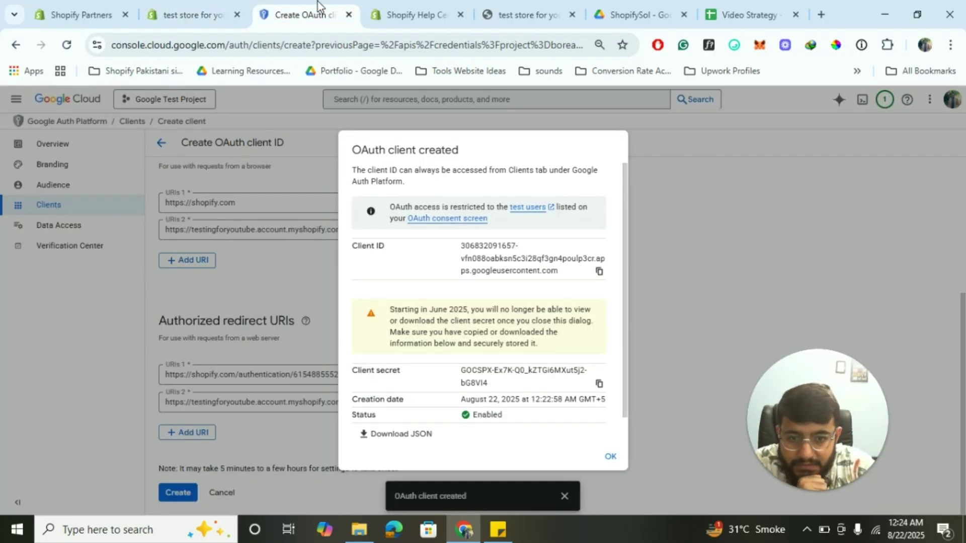
left_click(196, 6)
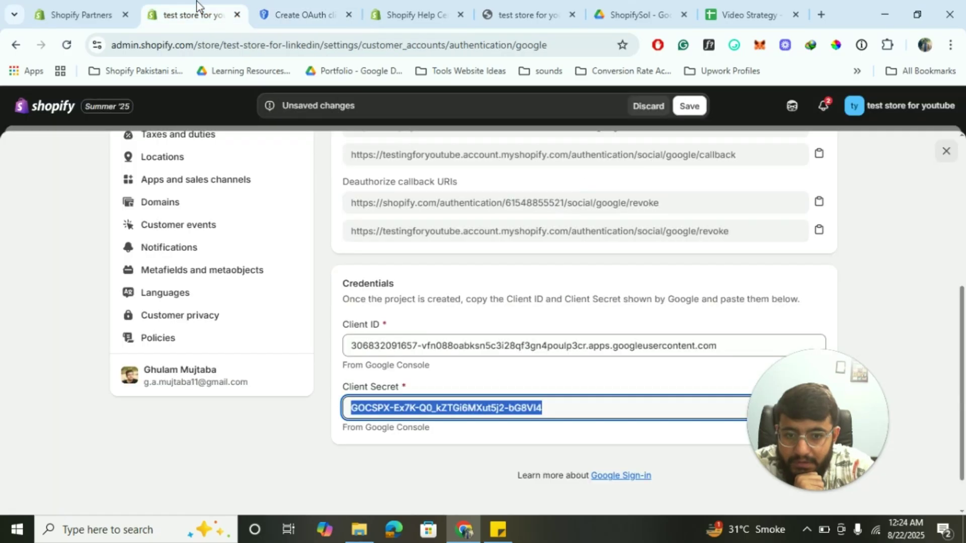
left_click(432, 6)
scroll(439, 301, "down", 2)
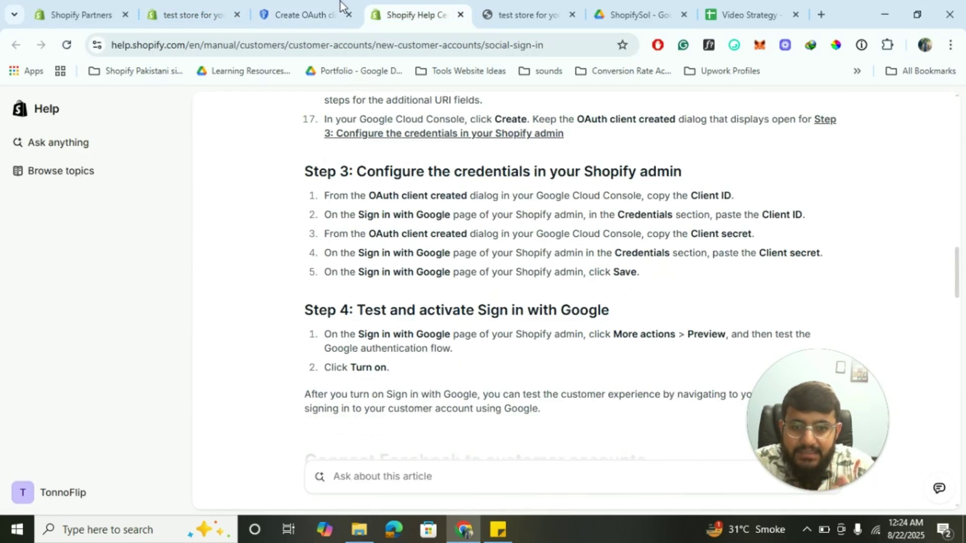
left_click(215, 9)
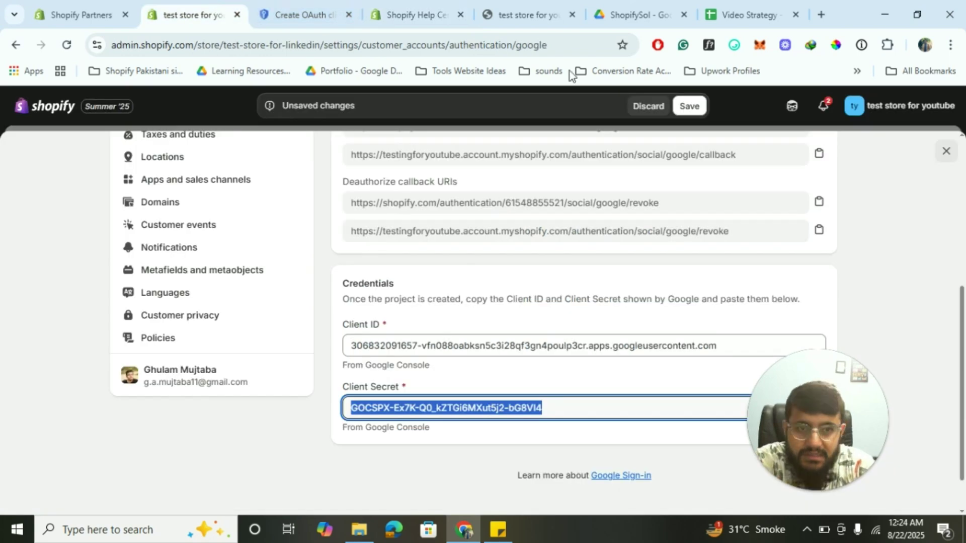
Step: Save the new Google credentials and turn Sign in with Google on, then go to the storefront
left_click(687, 107)
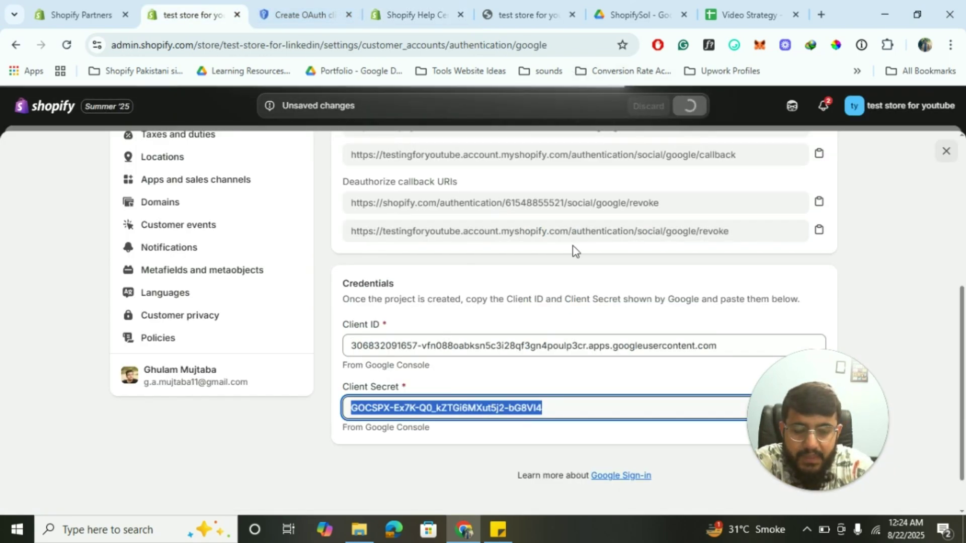
scroll(575, 250, "up", 4)
scroll(575, 250, "up", 2)
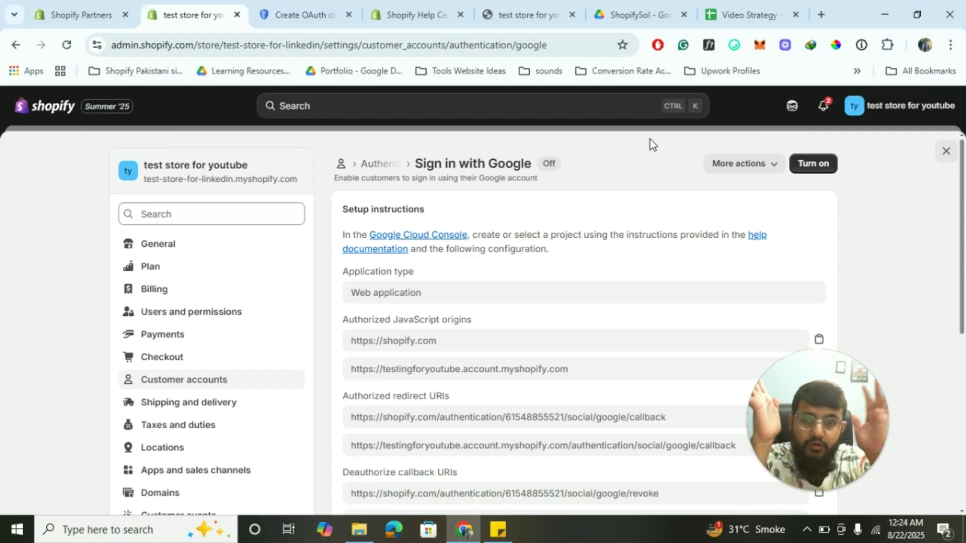
left_click(814, 166)
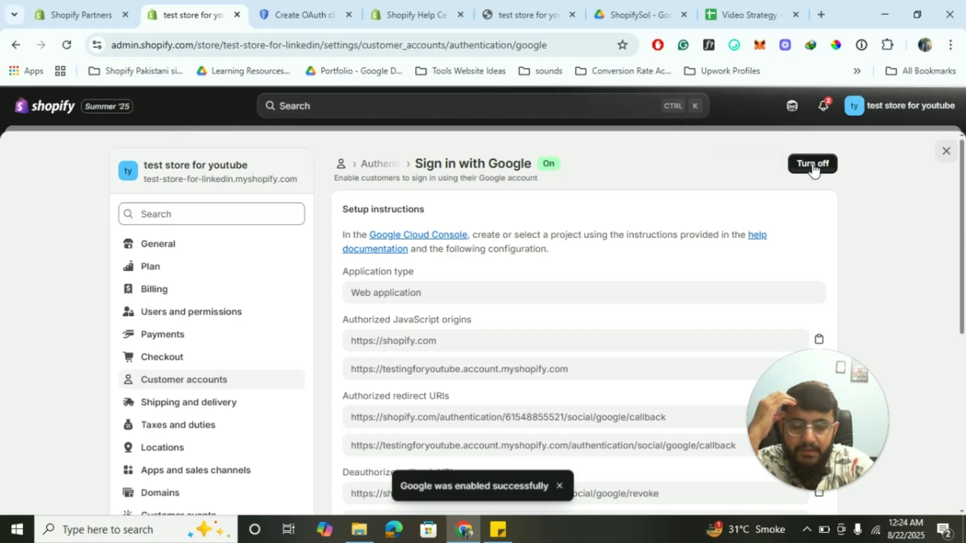
left_click(526, 7)
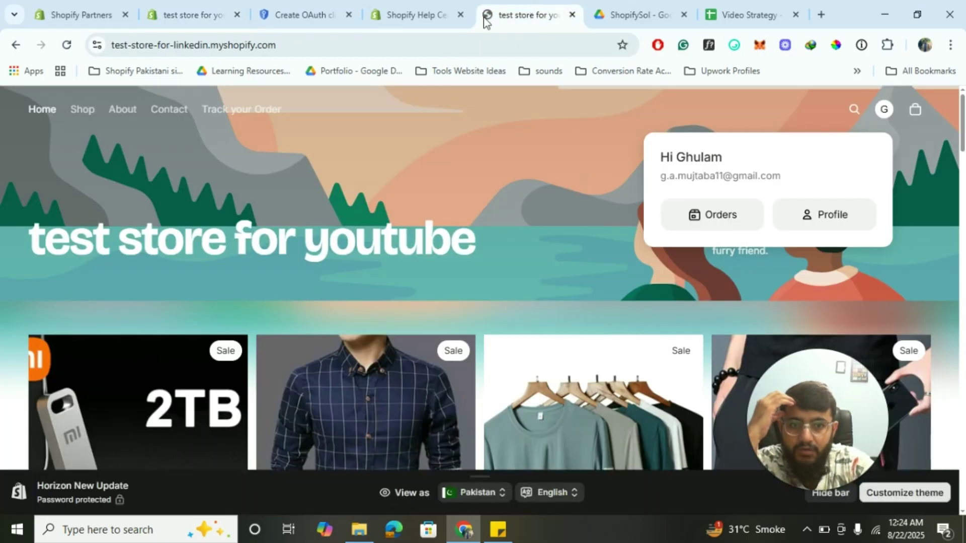
Step: Reload the storefront, view the signed-in customer's profile, and log that customer out
left_click(371, 44)
key("Return")
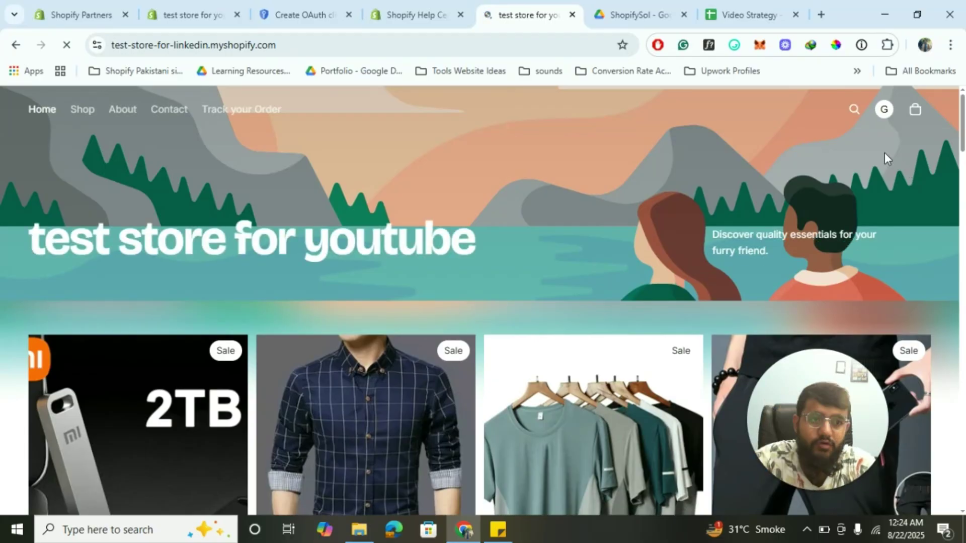
left_click(886, 110)
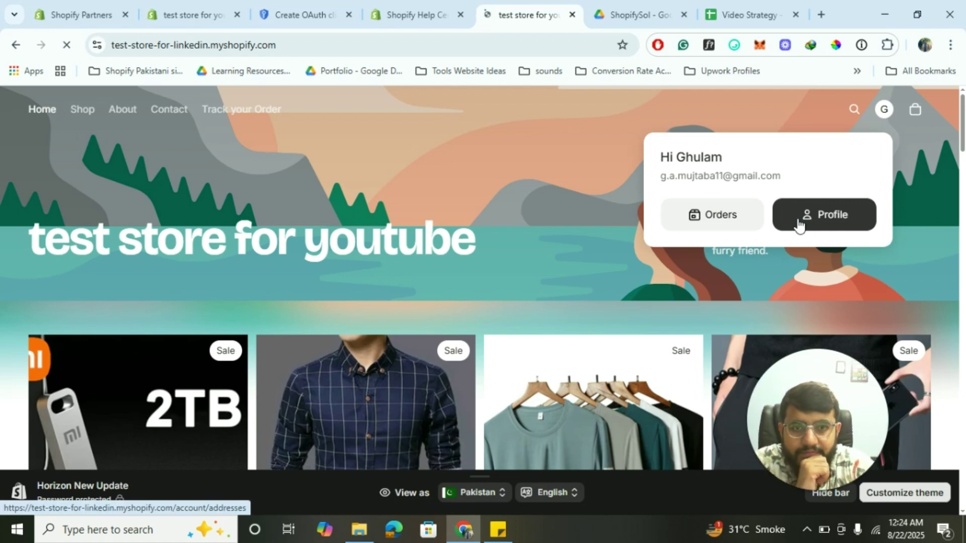
left_click(799, 225)
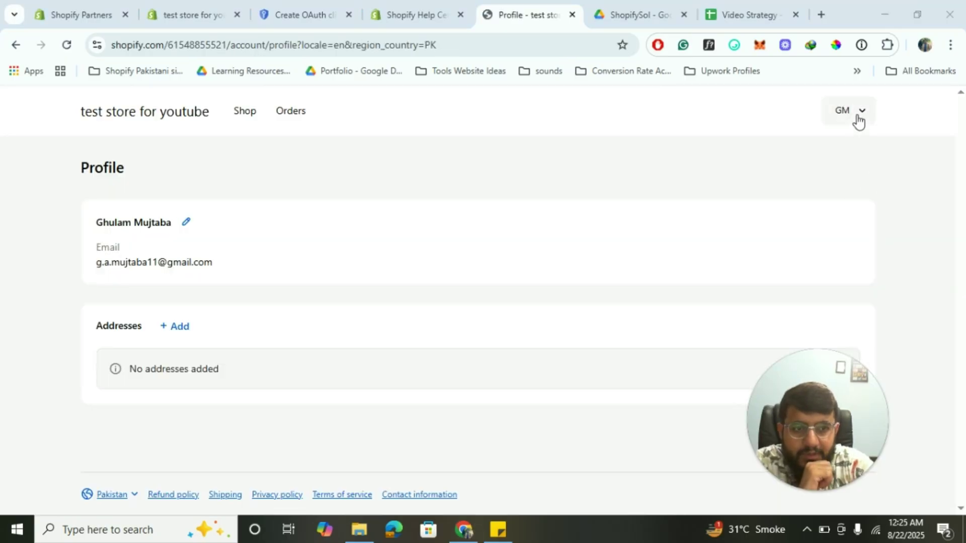
left_click(856, 113)
left_click(777, 280)
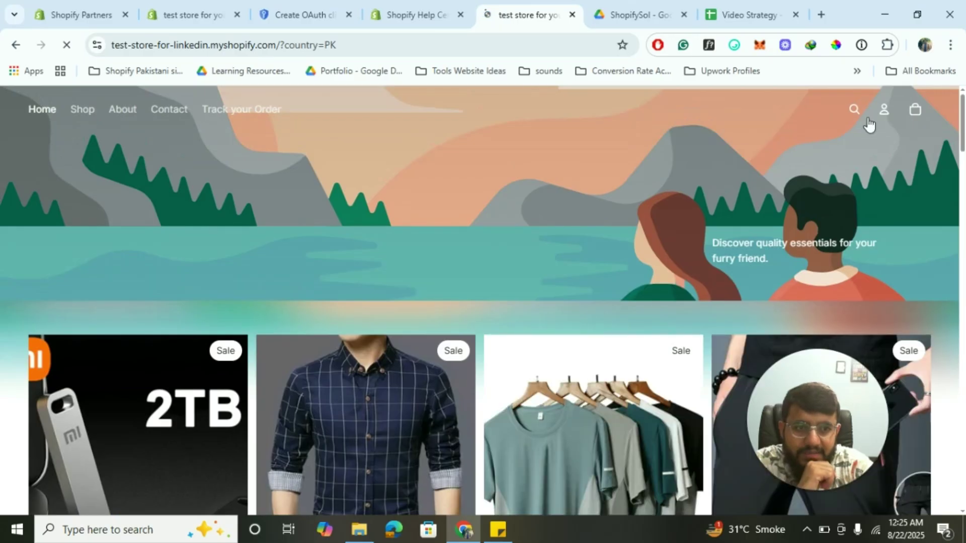
Step: Sign in on the storefront with Google, picking the account and accepting the shopify.com consent
left_click(885, 111)
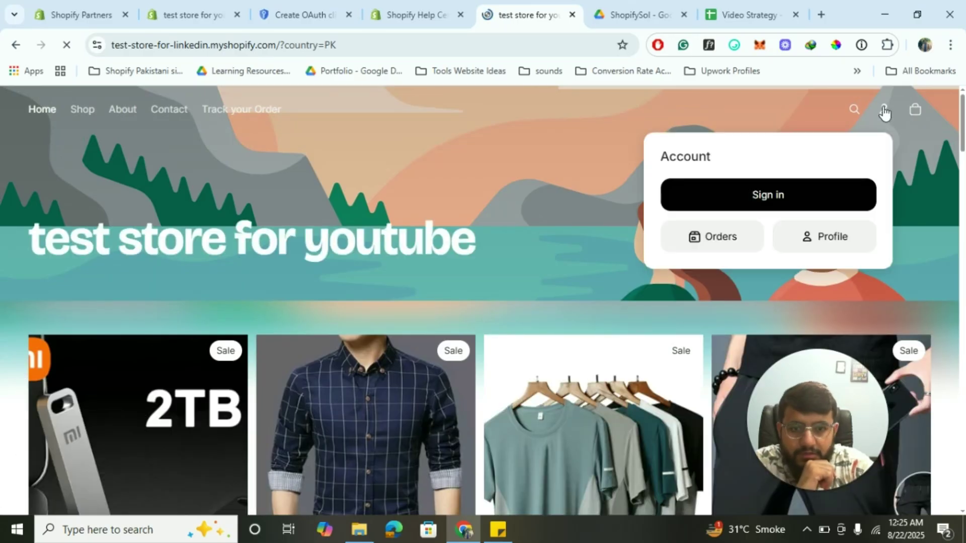
left_click(777, 196)
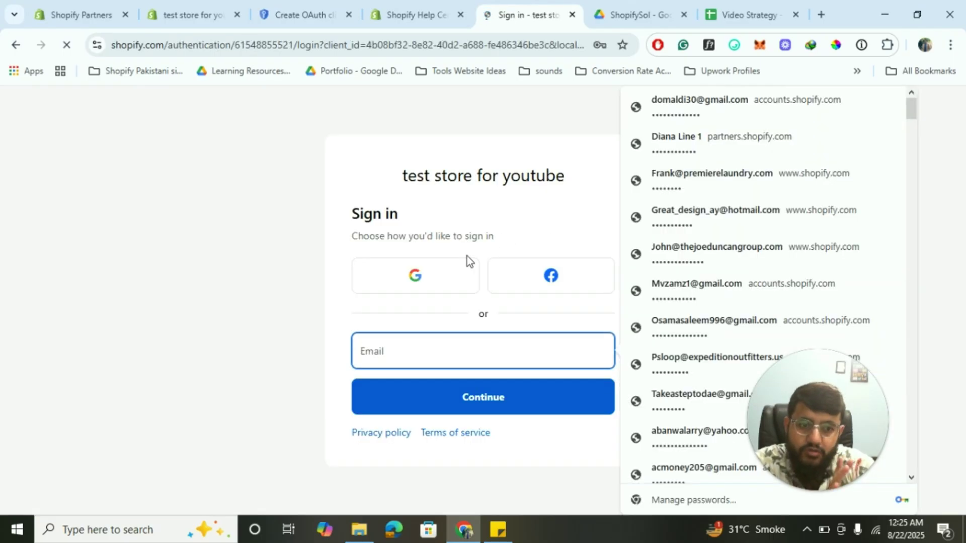
left_click(410, 281)
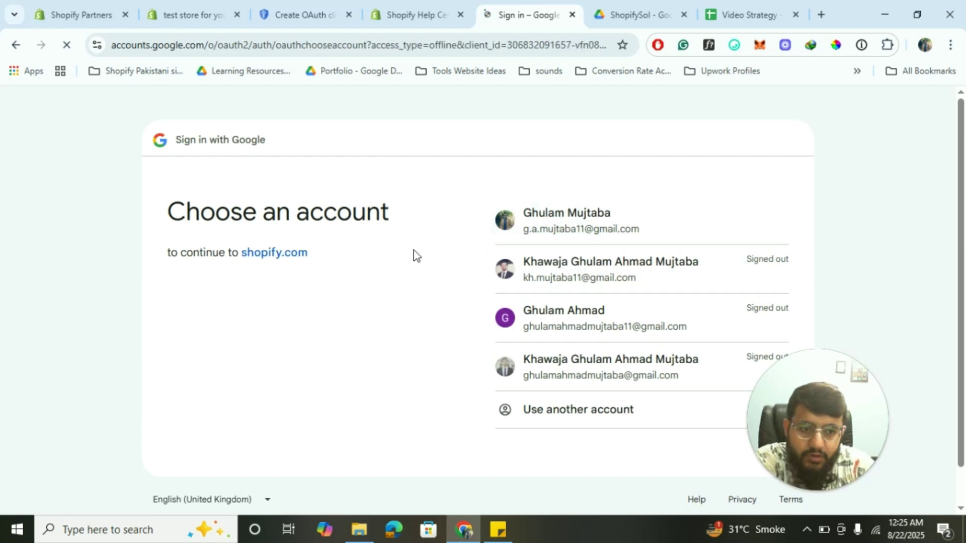
left_click(585, 221)
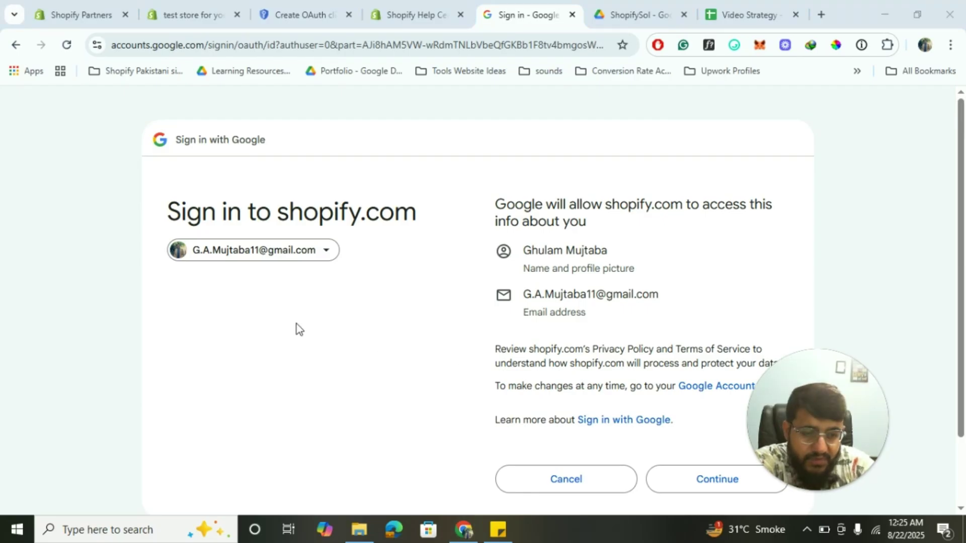
left_click(703, 487)
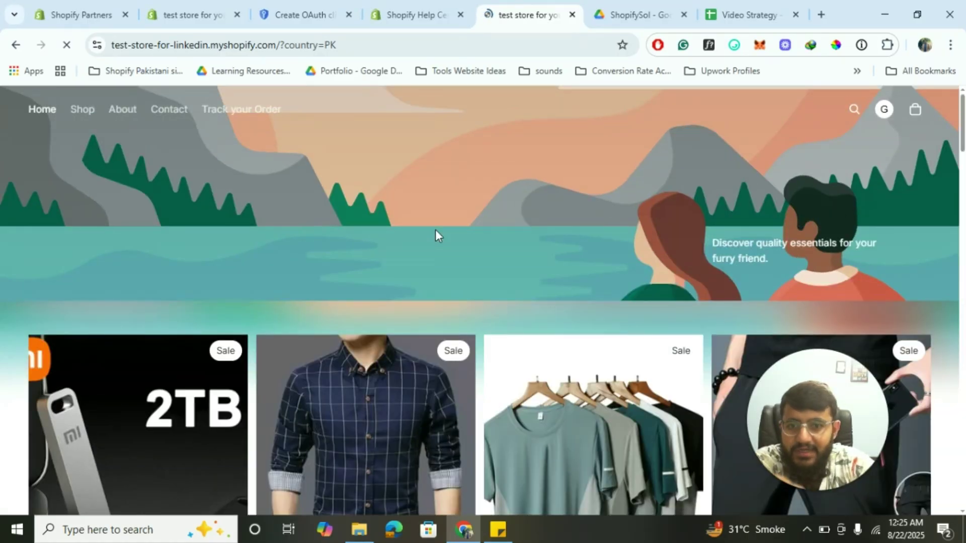
Step: View the signed-in customer's Profile page, then go to the Orders page showing No orders yet
left_click(896, 109)
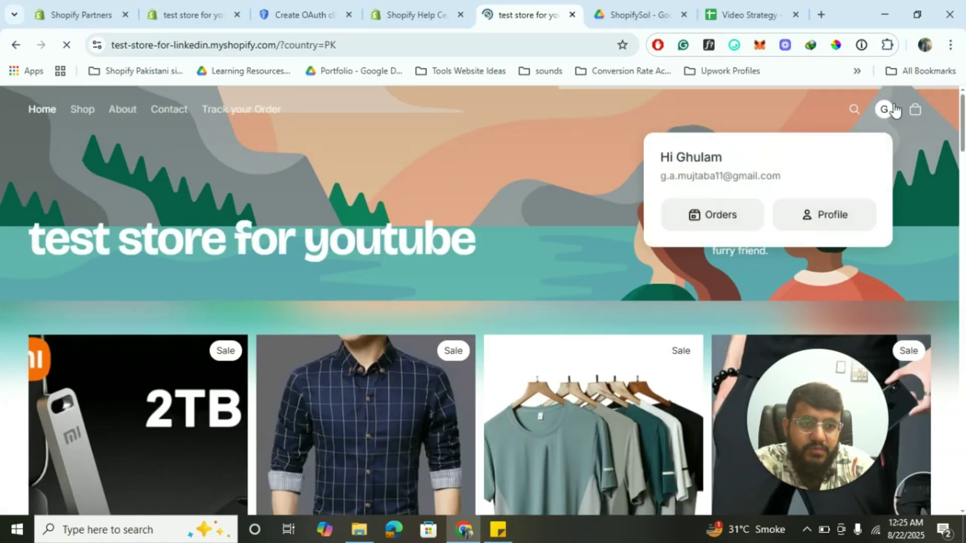
left_click(816, 217)
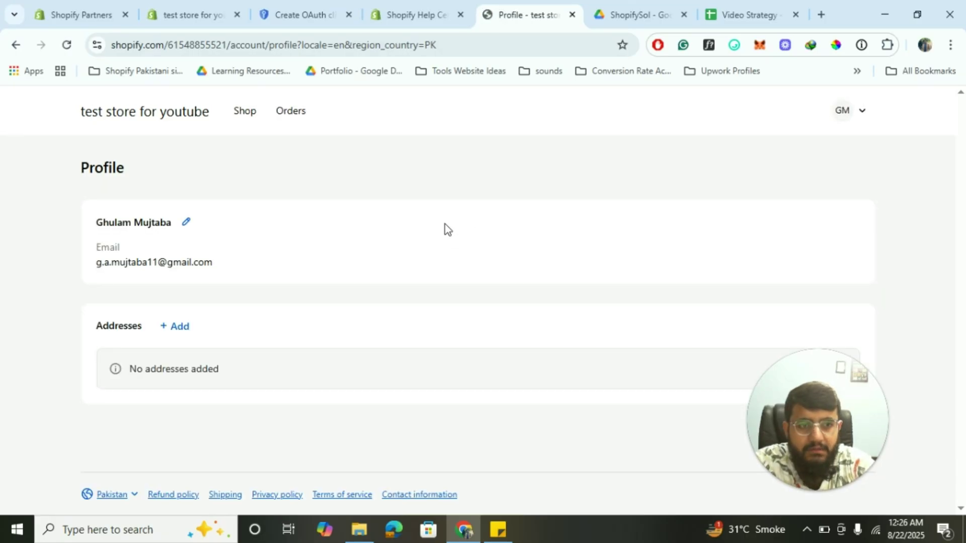
left_click(859, 111)
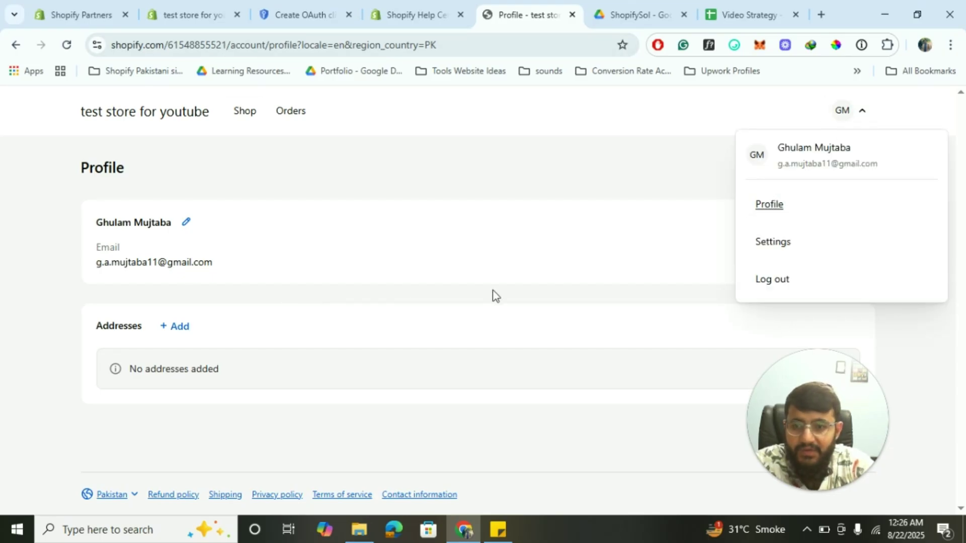
left_click(289, 112)
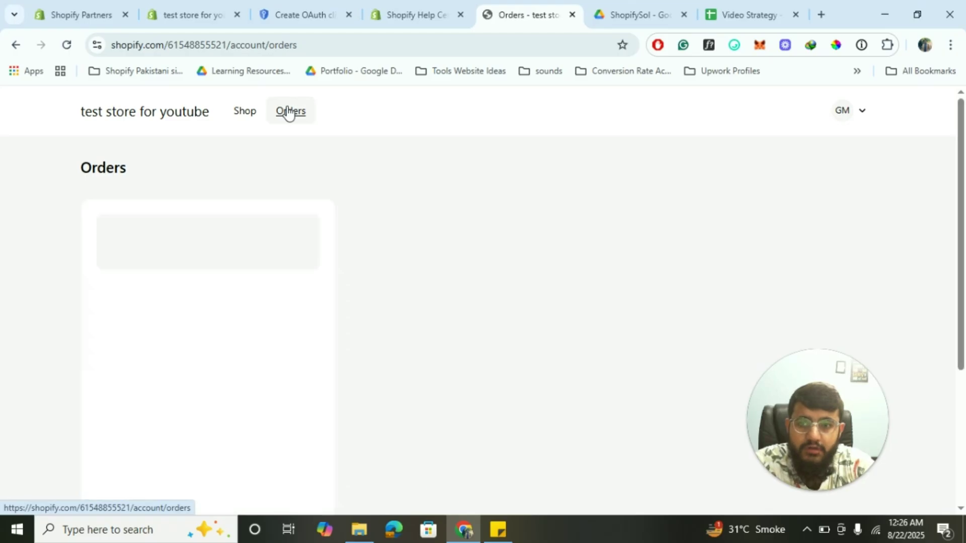